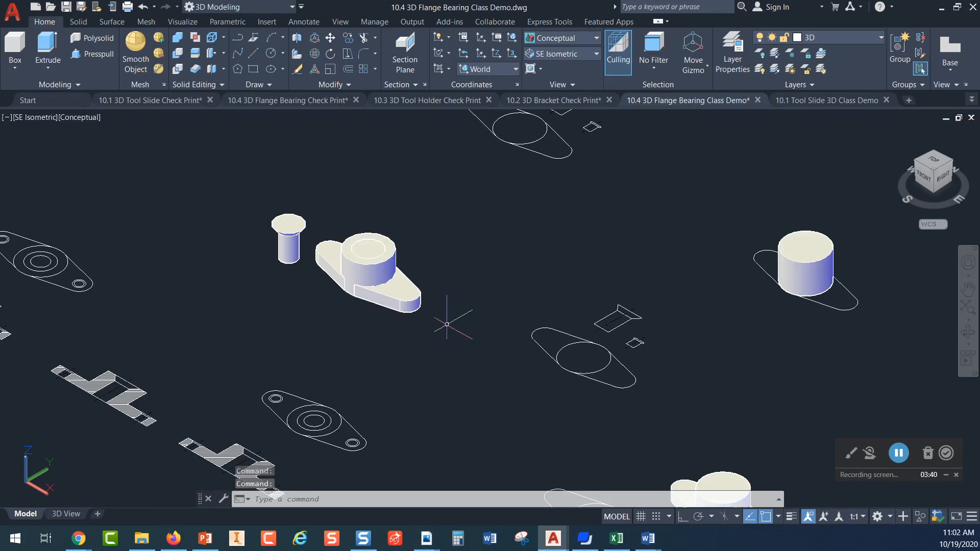
middle_drag(300, 346, 556, 352)
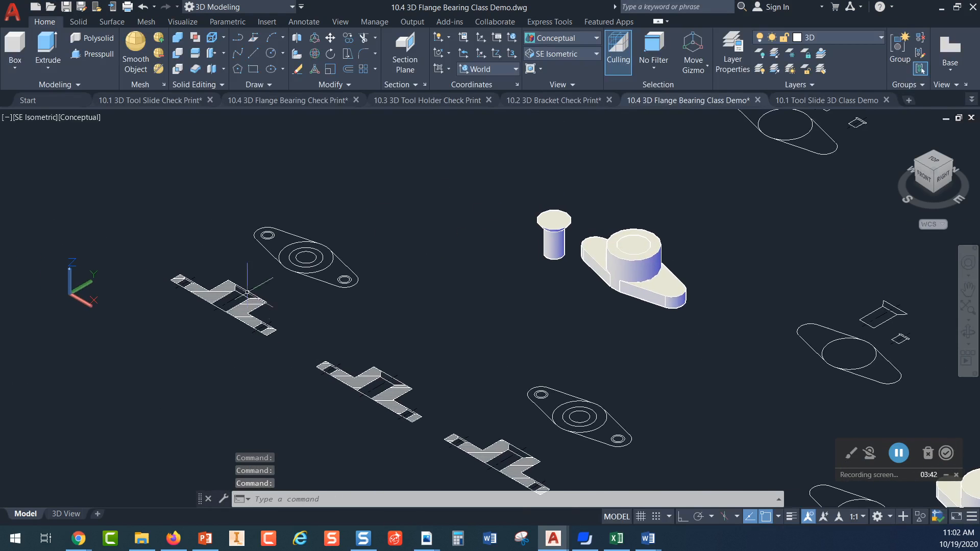
scroll(240, 289, up, 3)
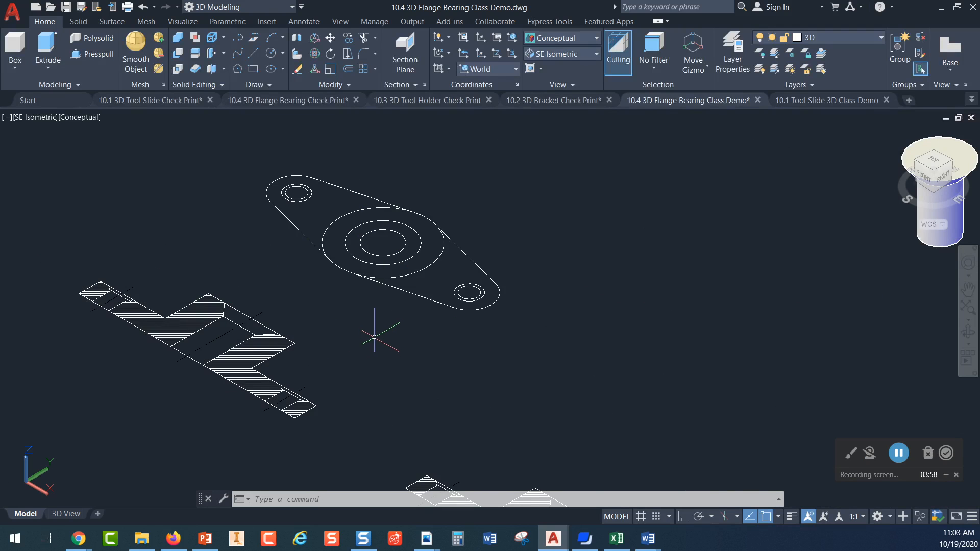
scroll(373, 334, down, 2)
middle_drag(519, 285, 420, 250)
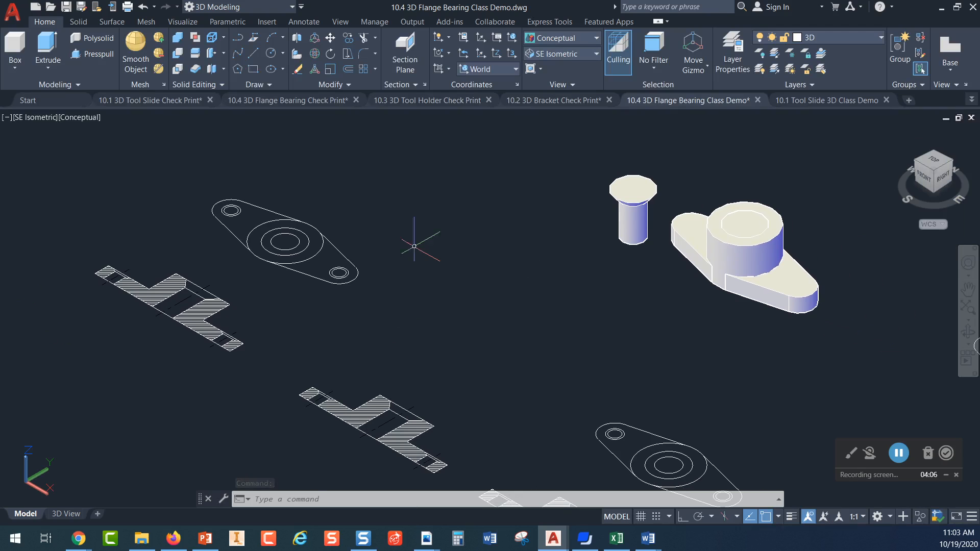
Compare the DWS 1405 and Drafting & Annotation workspaces, ending back in the 3D Modeling workspace.
click(263, 7)
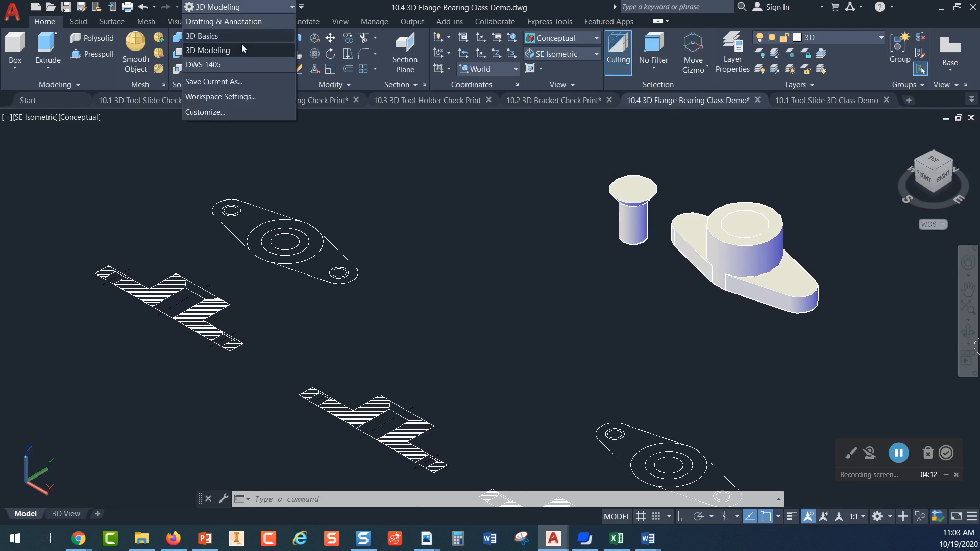
click(222, 63)
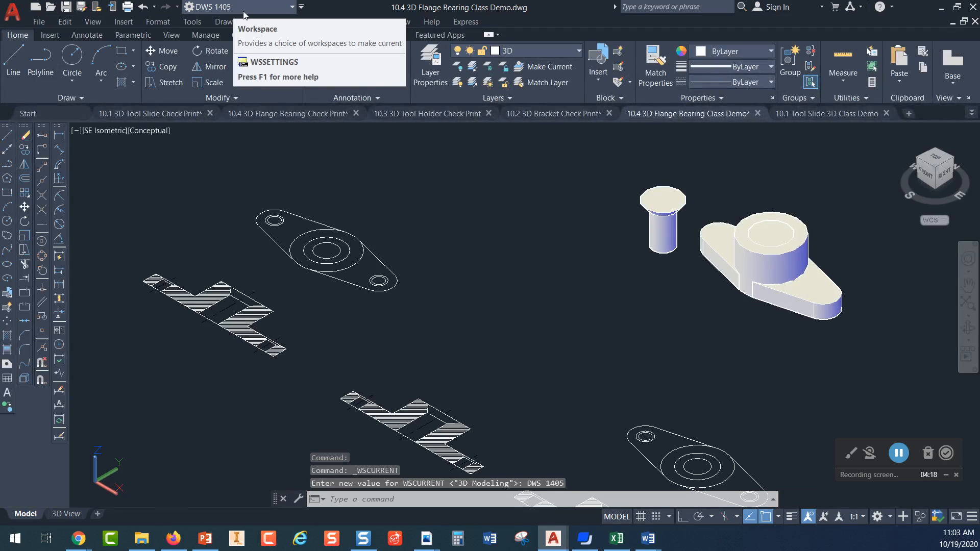
click(293, 7)
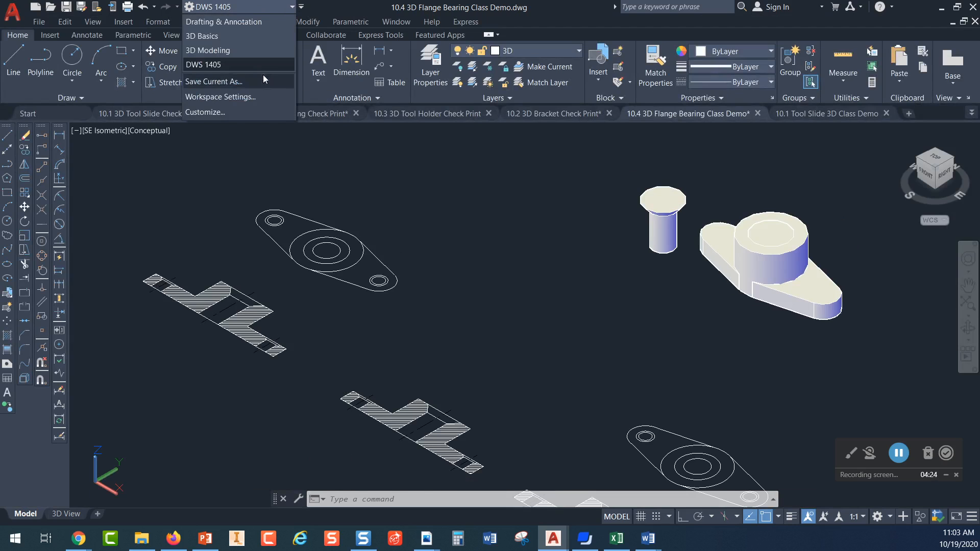
click(235, 22)
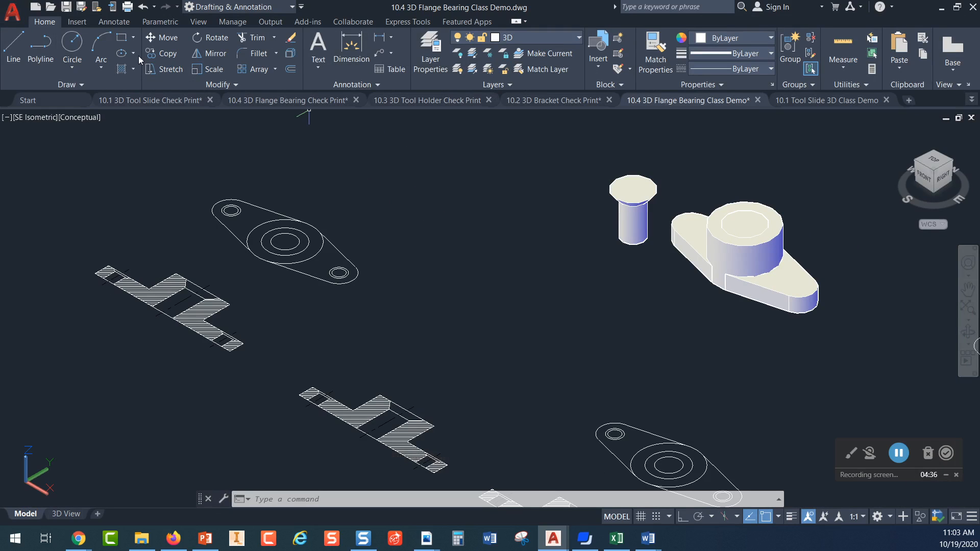
click(292, 8)
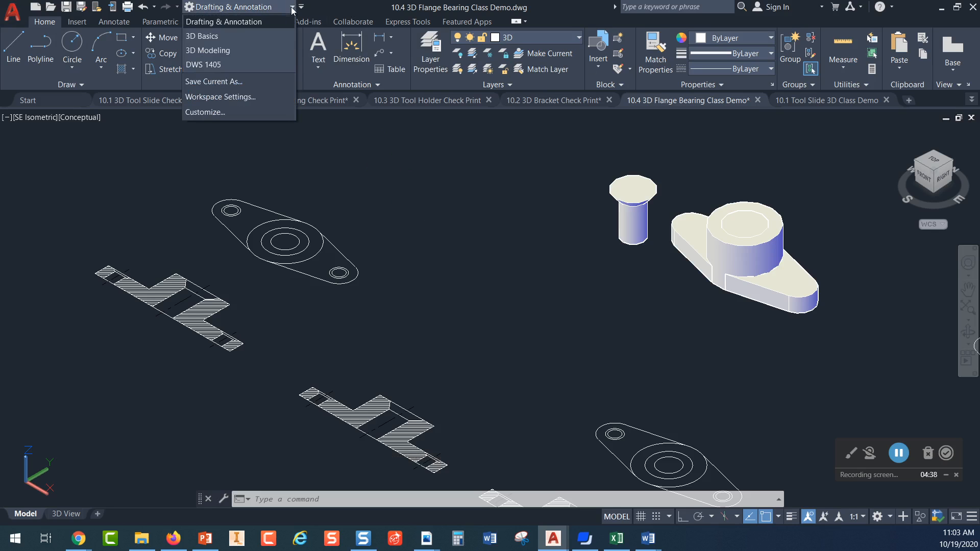
click(203, 66)
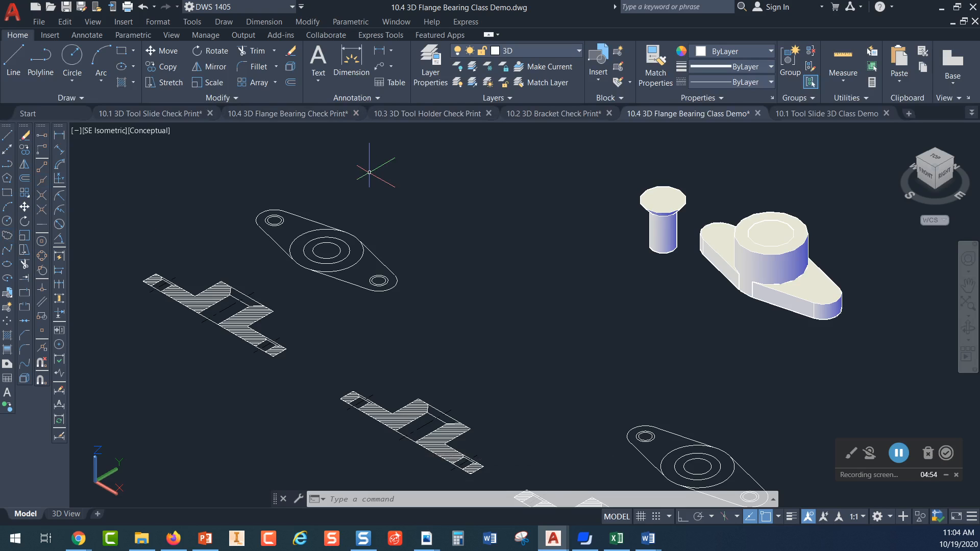
click(293, 7)
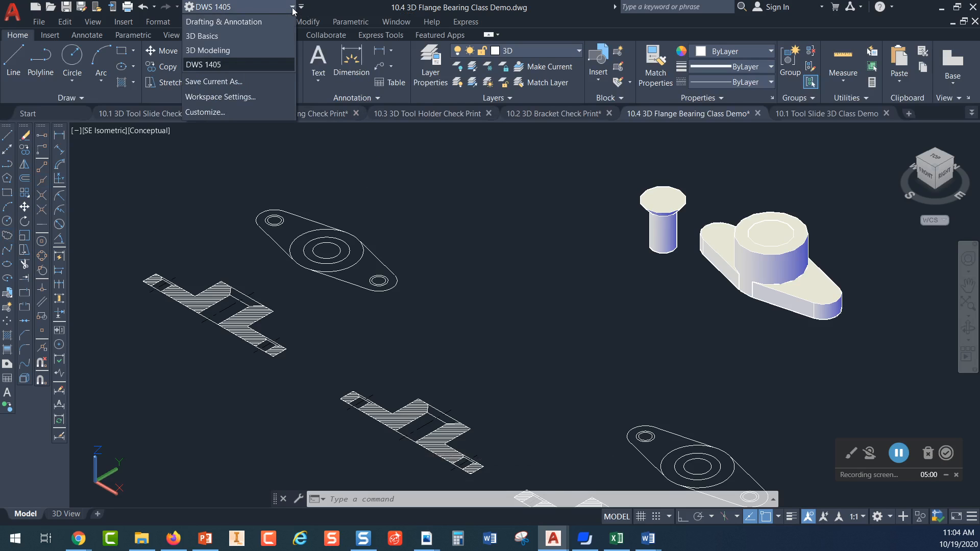
click(215, 51)
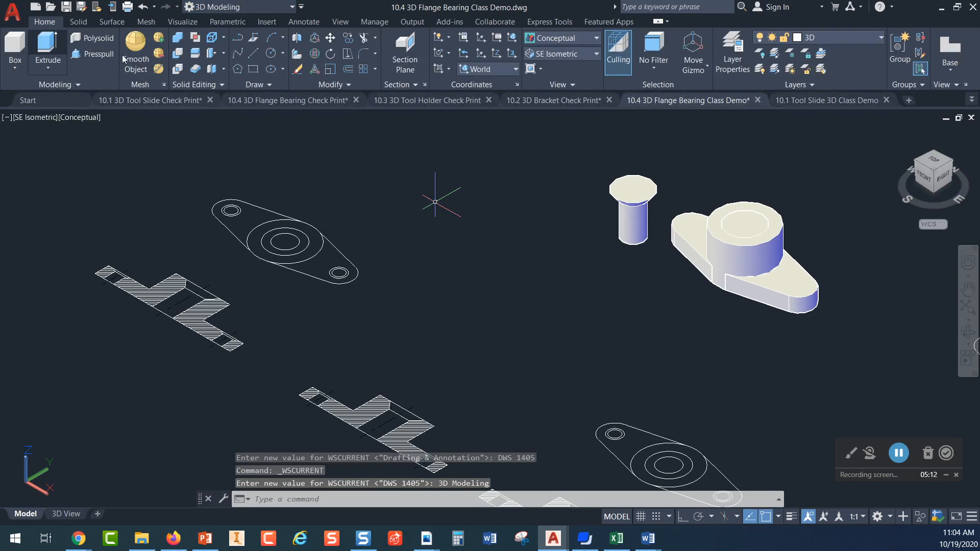
Turn on the menu bar display for the 3D Modeling workspace.
click(620, 66)
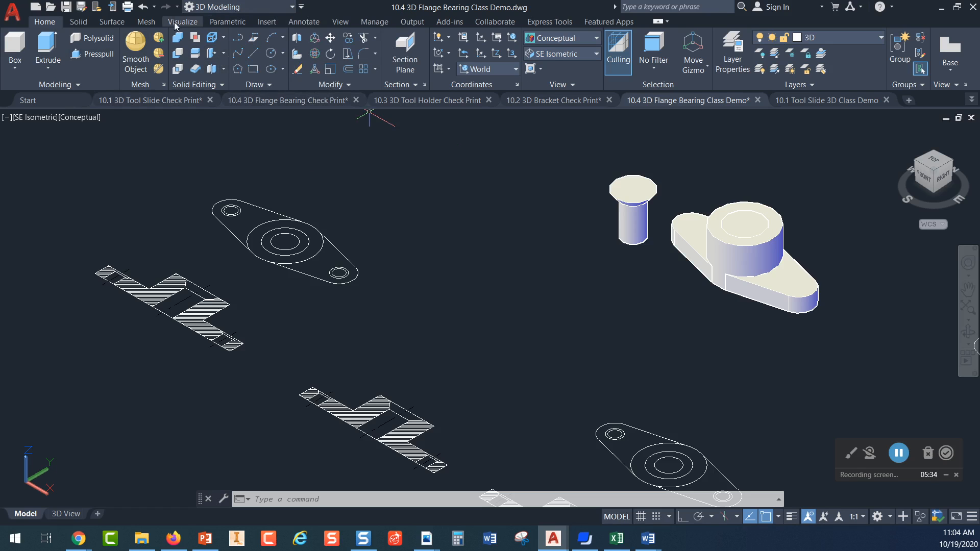
click(302, 7)
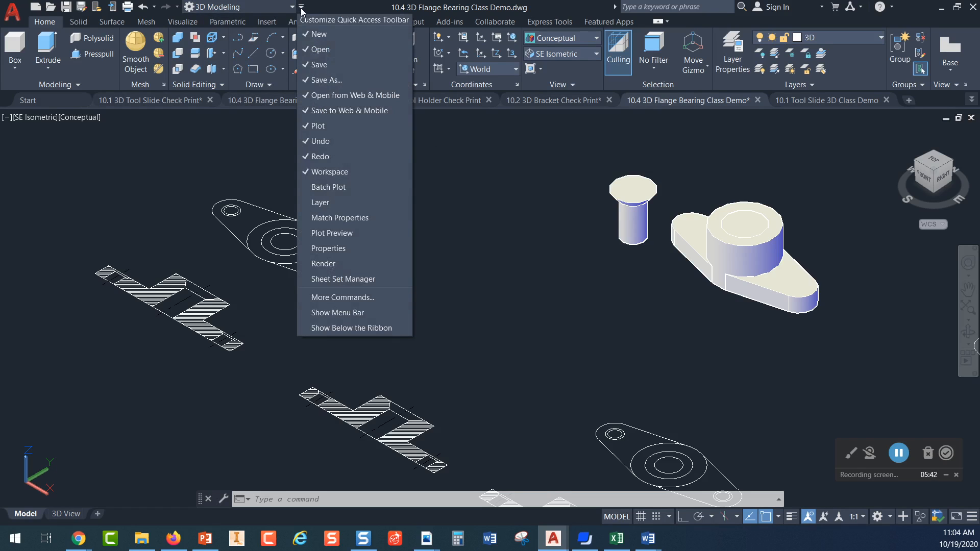
click(324, 313)
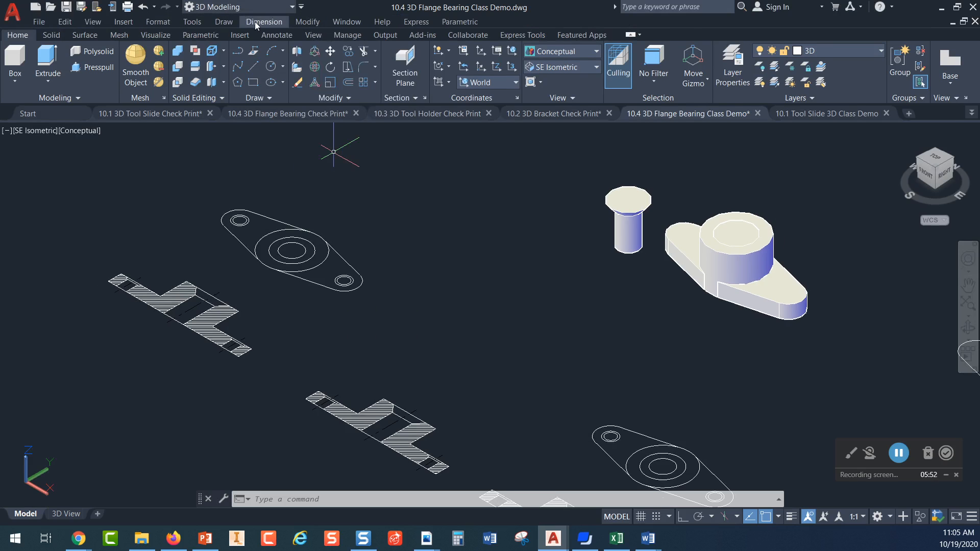
Display the AutoCAD Draw toolbar in the 3D Modeling workspace.
click(192, 22)
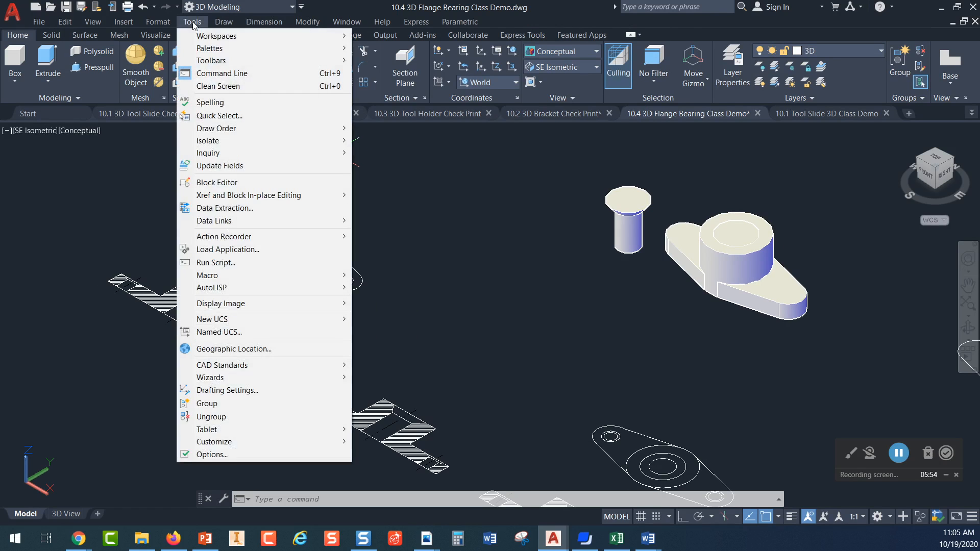
mouse_move(216, 63)
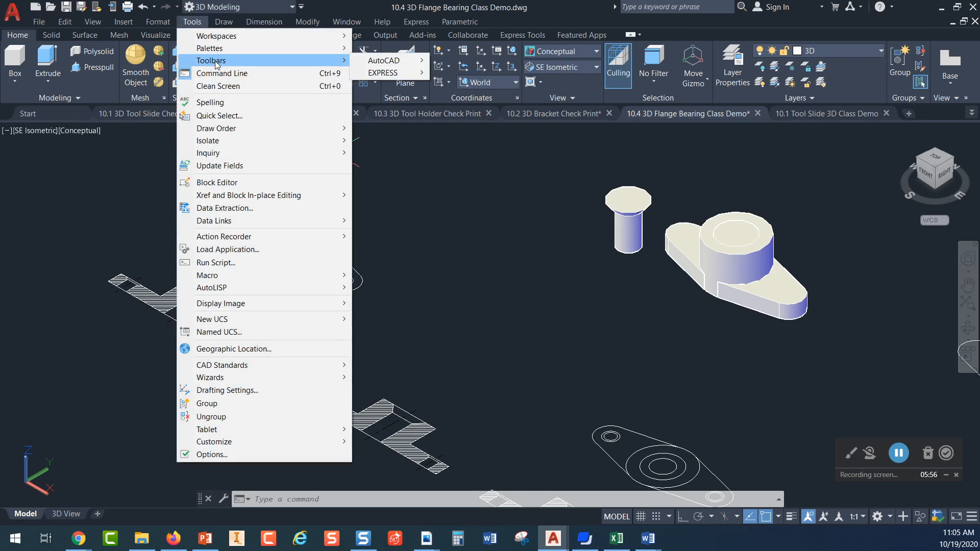
mouse_move(384, 64)
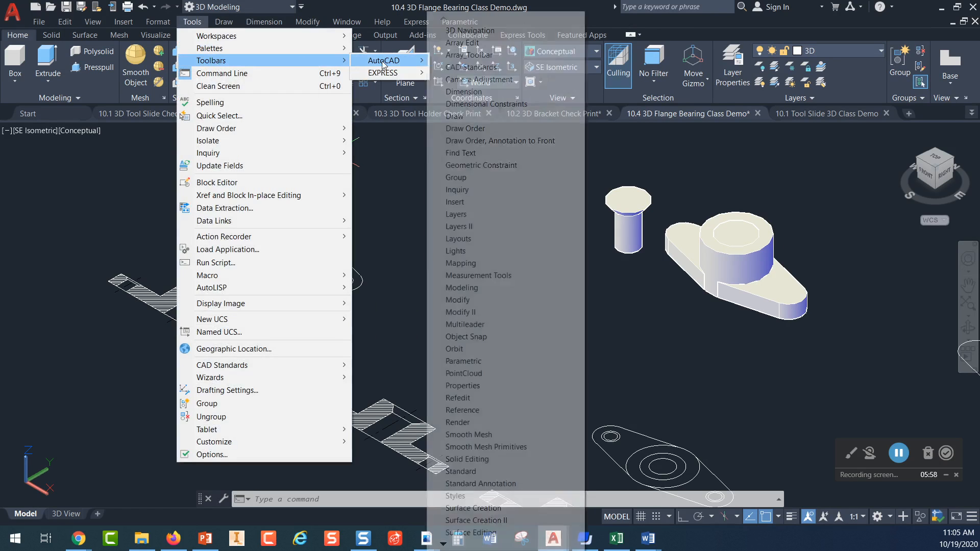
click(456, 117)
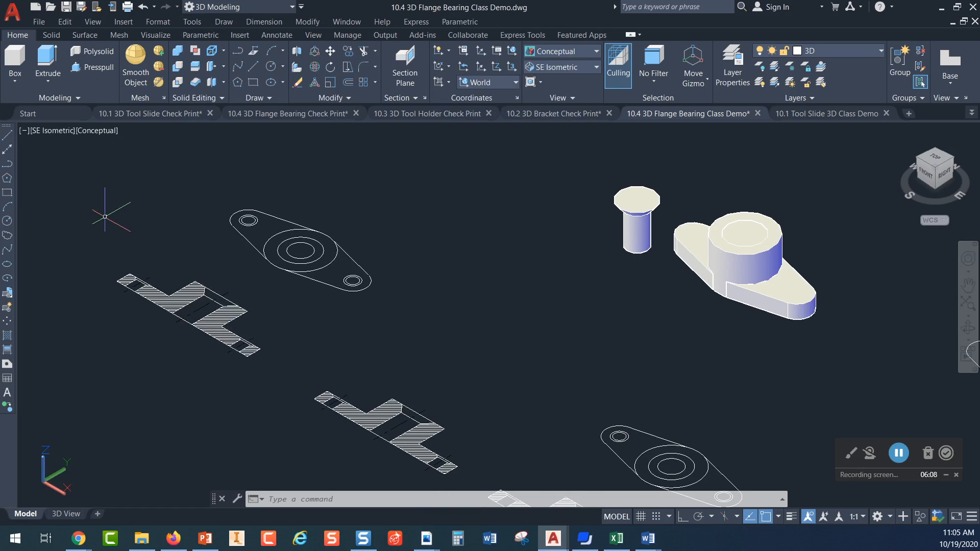
click(293, 7)
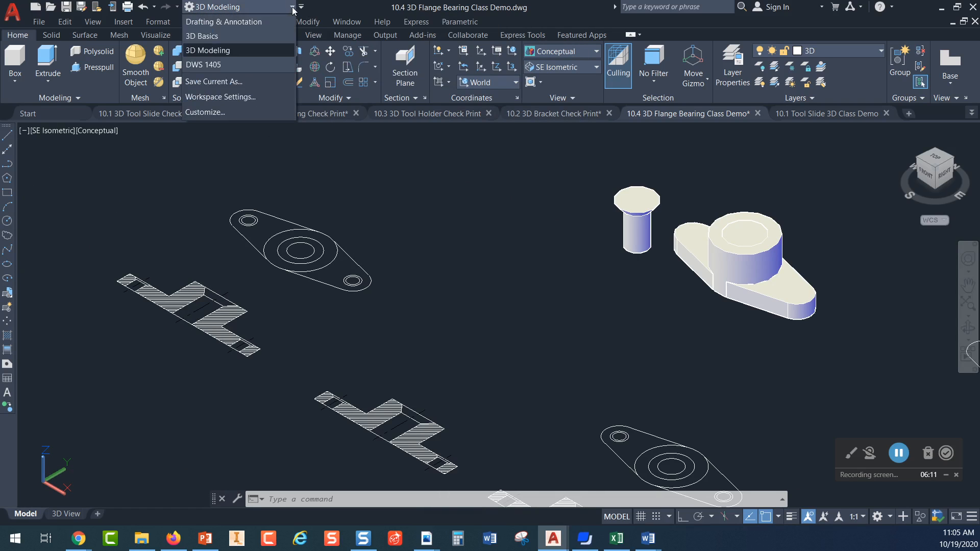
click(222, 83)
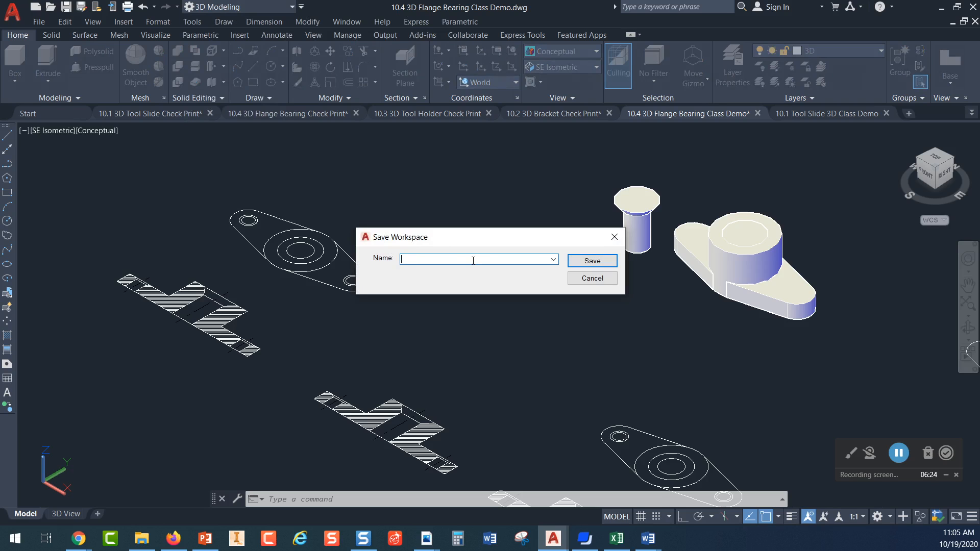
click(613, 237)
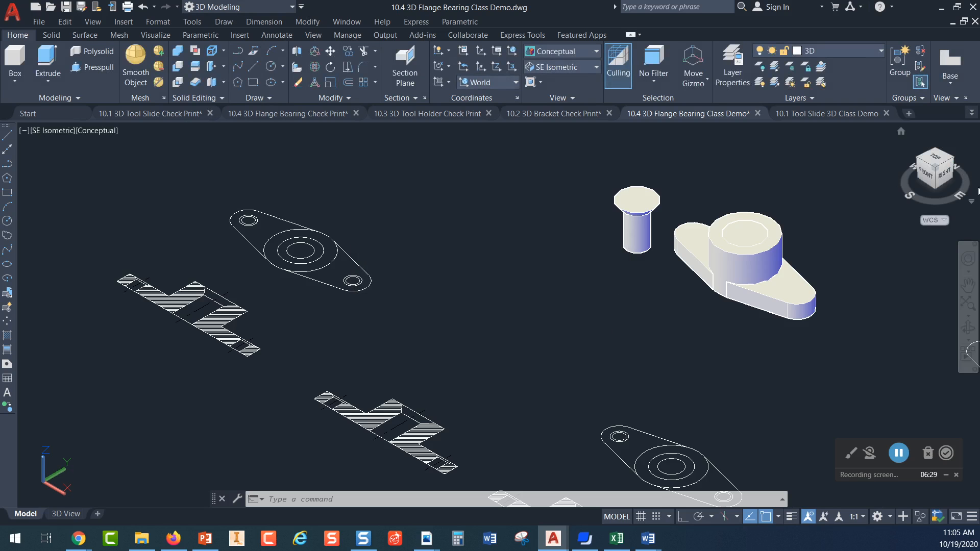
View the flange bearing drawing from the top and examine its 2D plan and hatched section views up close.
click(934, 160)
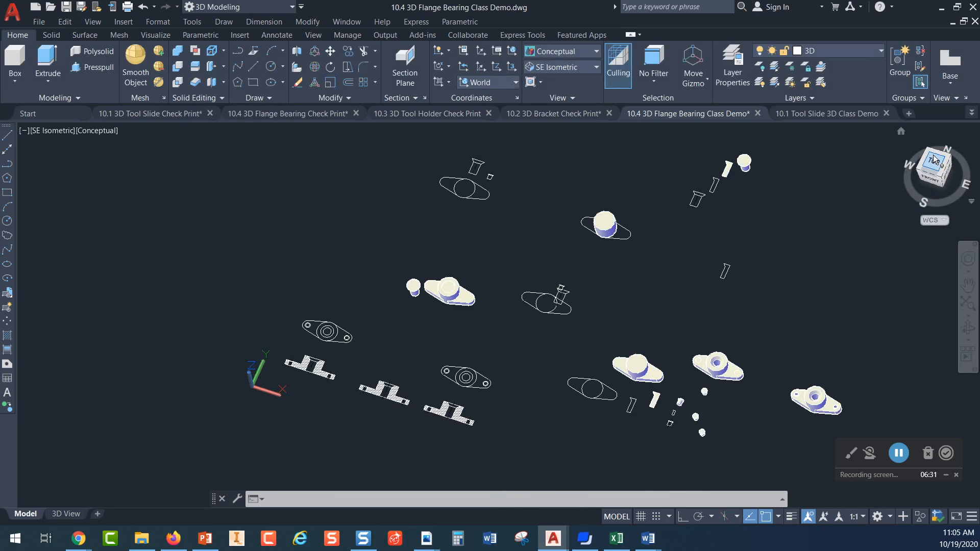
click(934, 160)
mouse_move(317, 291)
middle_down()
mouse_move(336, 351)
mouse_move(444, 333)
middle_up()
scroll(362, 323, up, 2)
mouse_move(372, 321)
middle_down()
mouse_move(450, 304)
mouse_move(456, 311)
middle_up()
key(Escape)
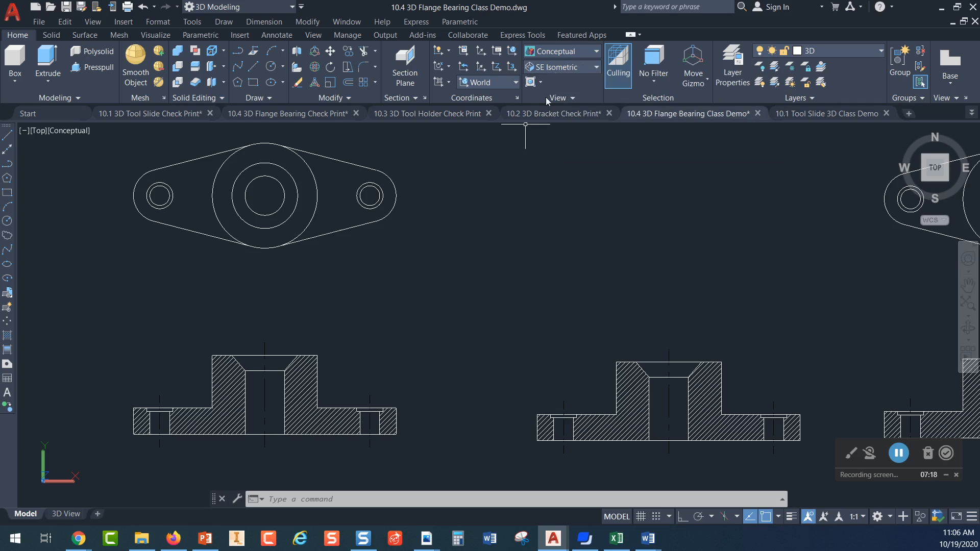
Set the flange bearing drawing to the SE Isometric preset view.
click(597, 67)
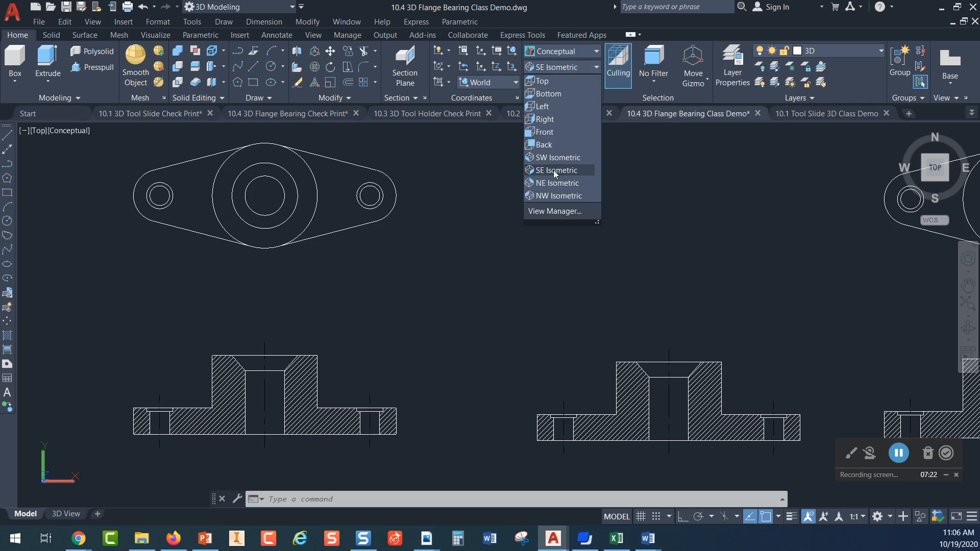
click(553, 170)
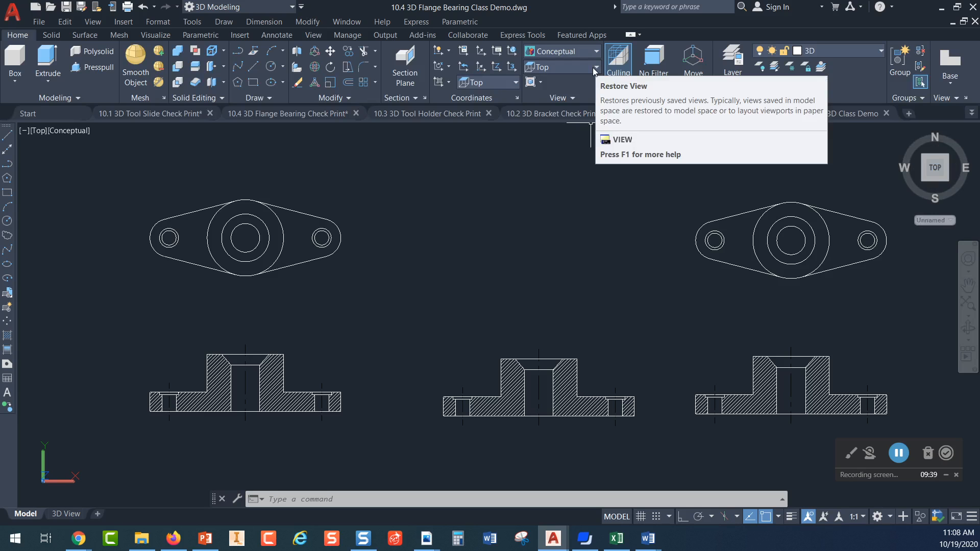
click(595, 67)
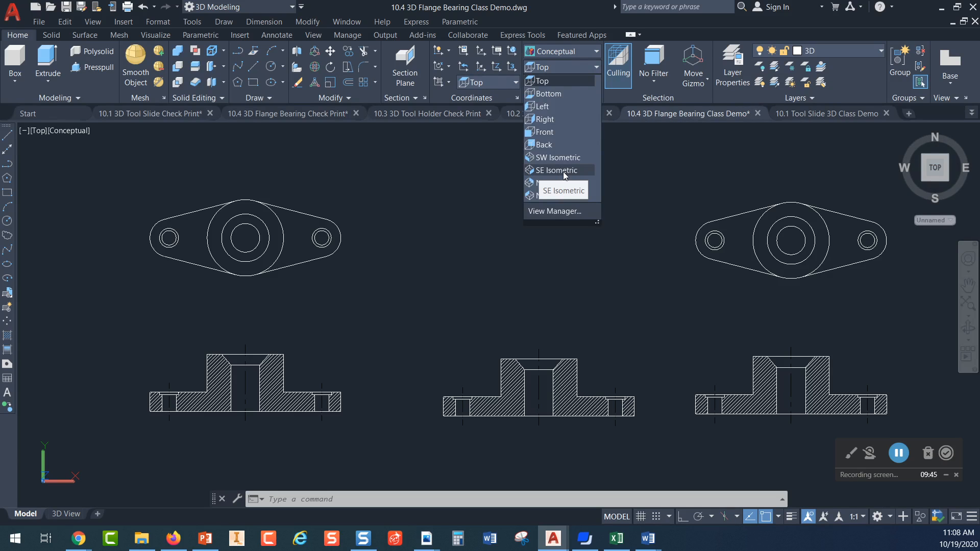
click(557, 170)
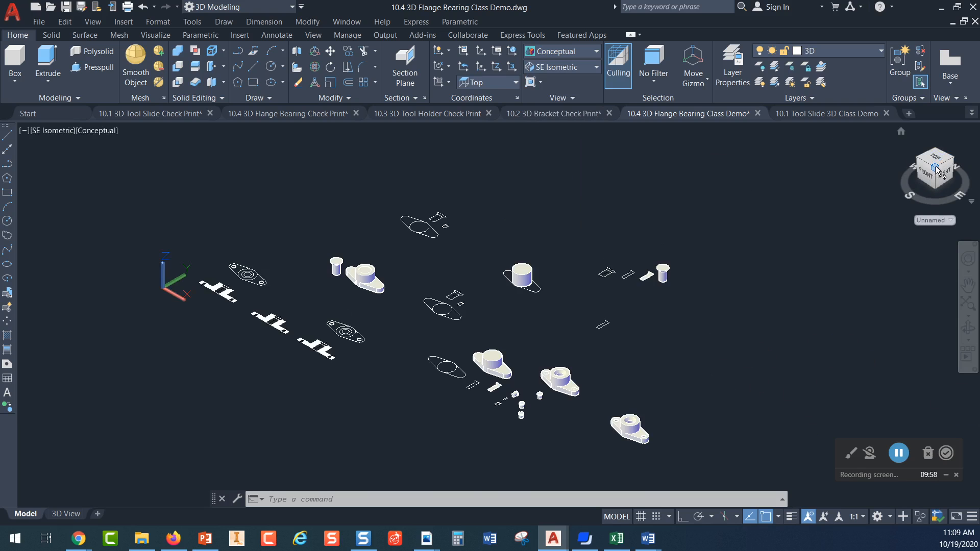
click(936, 168)
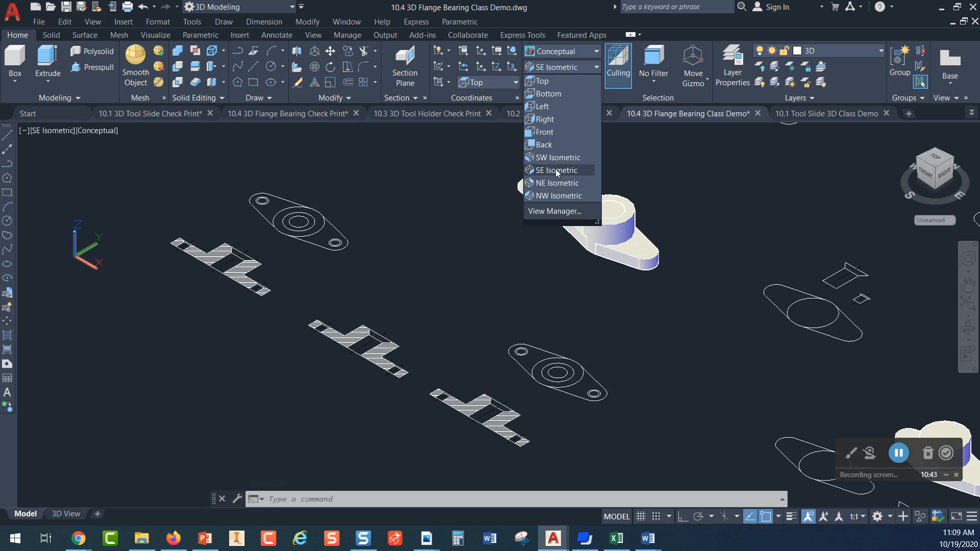
click(556, 172)
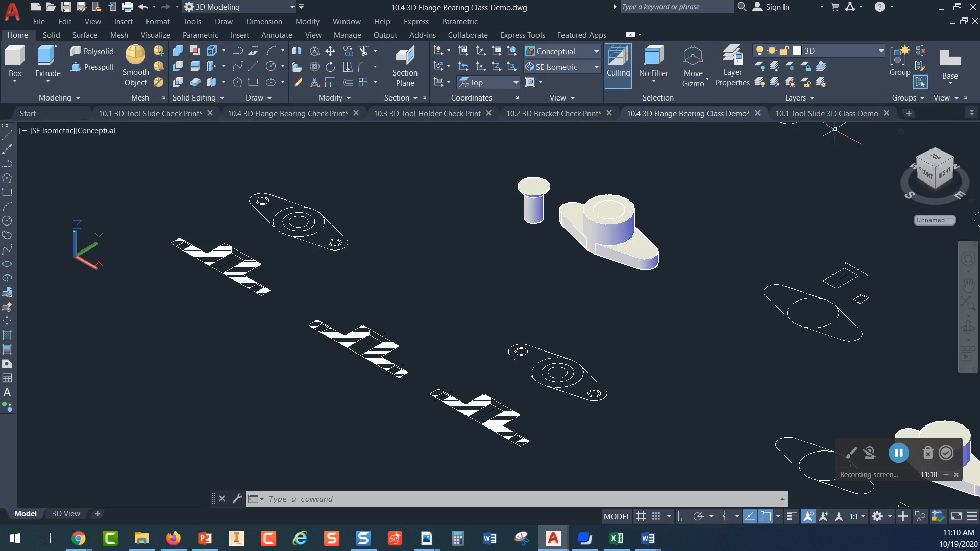
Switch to the 10.1 Tool Slide 3D Class Demo drawing and focus on the tool slide's side view.
mouse_move(852, 116)
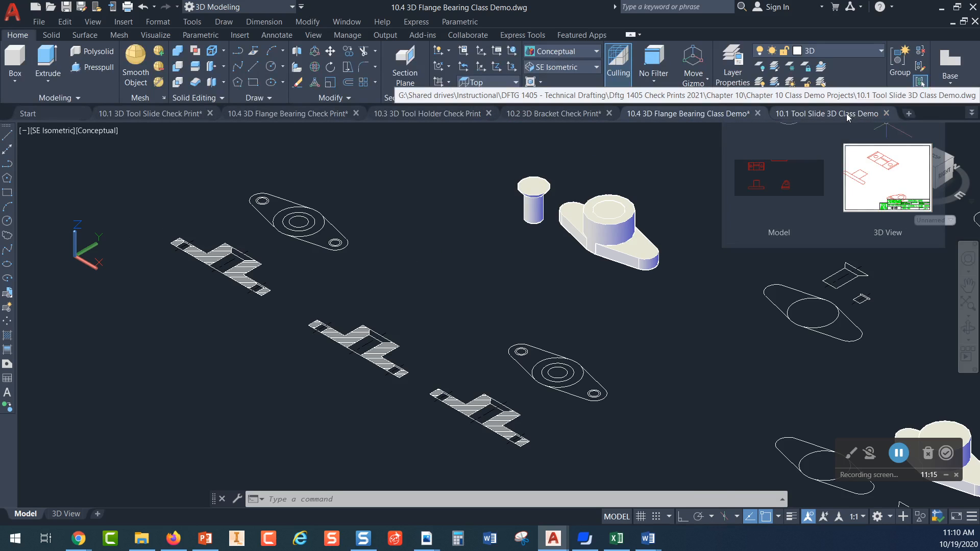
click(847, 115)
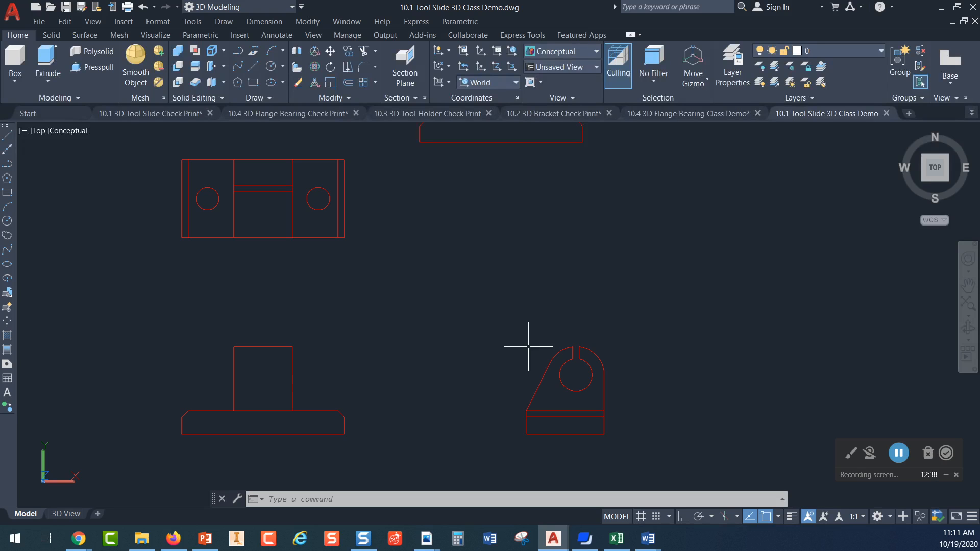
scroll(587, 383, up, 3)
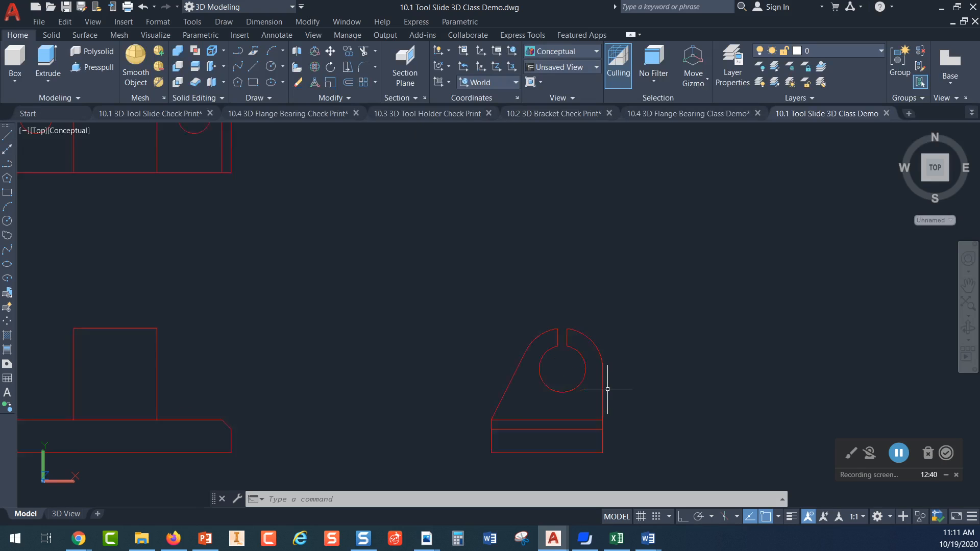
middle_drag(609, 393, 497, 288)
key(Escape)
scroll(470, 293, up, 2)
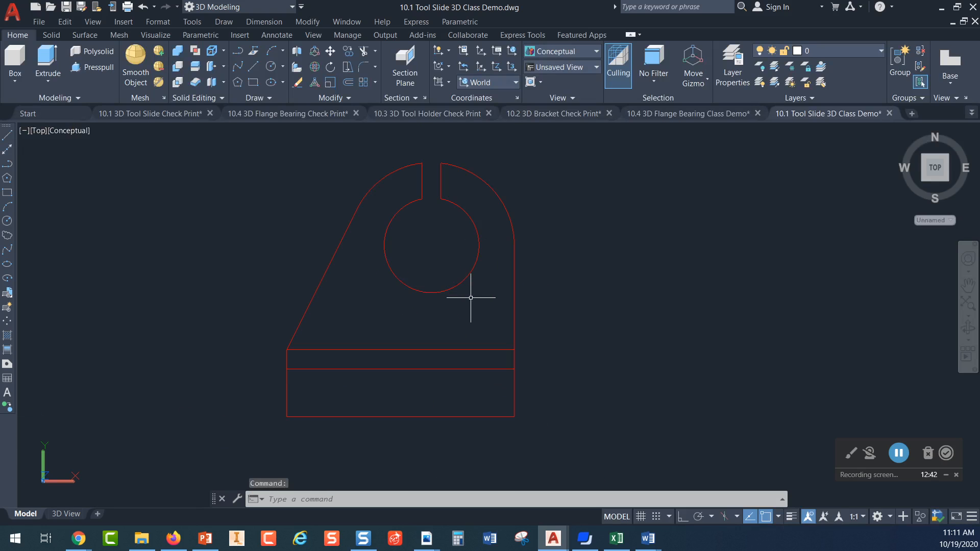
Select the upright profile with its slotted hole above the base in the side view and place it on the 3D layer.
click(533, 148)
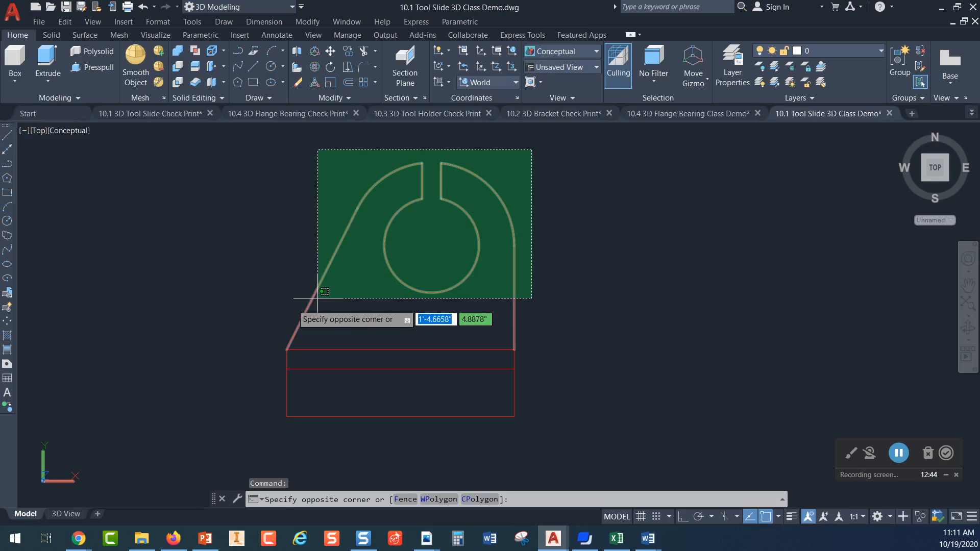
click(276, 353)
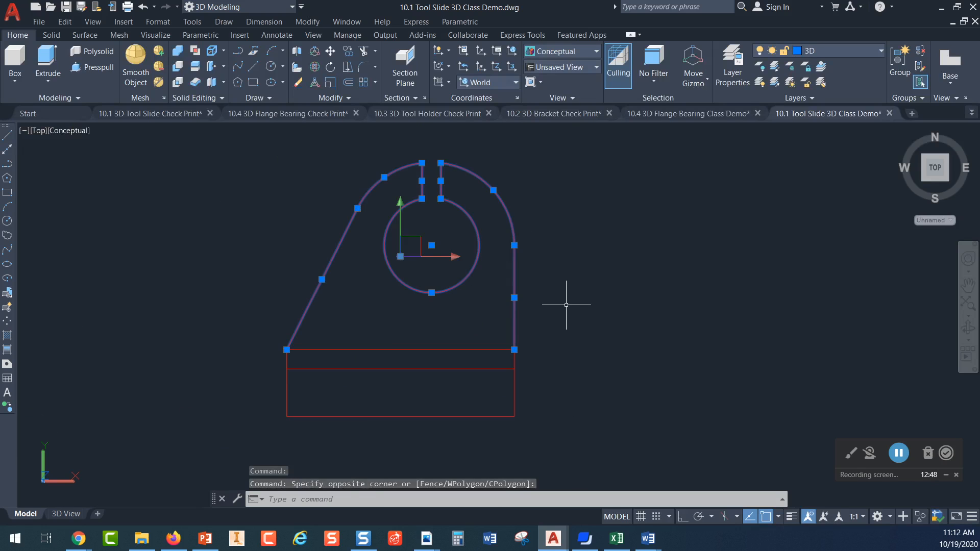
Copy the upright profile with its slotted hole and bottom edge from the side view into the empty area beside it.
key(Escape)
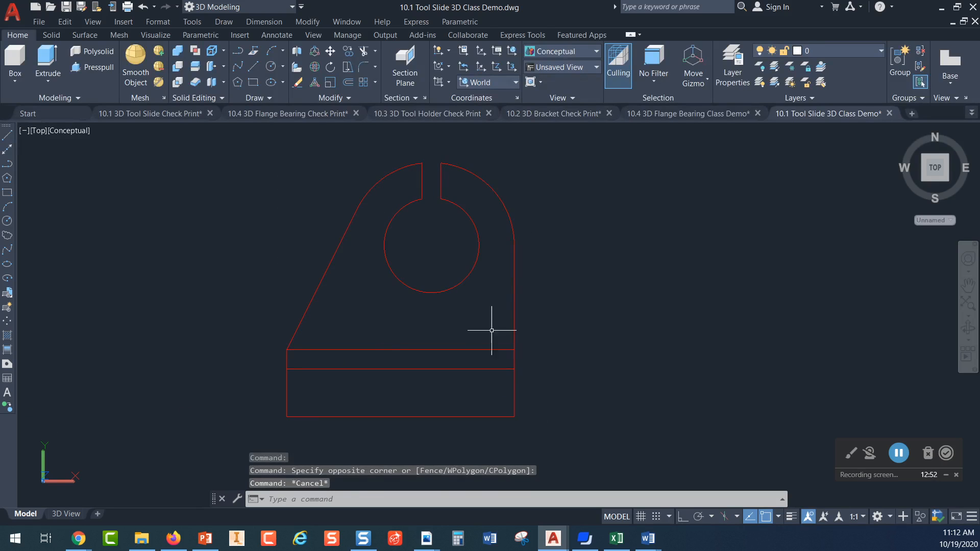
scroll(566, 319, down, 2)
scroll(586, 306, down, 2)
middle_drag(586, 306, 420, 300)
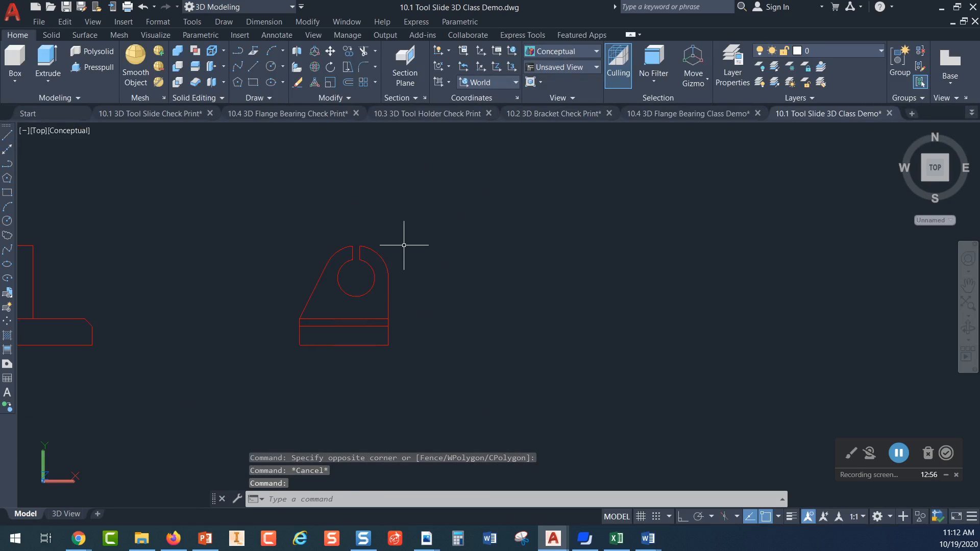
middle_drag(335, 293, 291, 314)
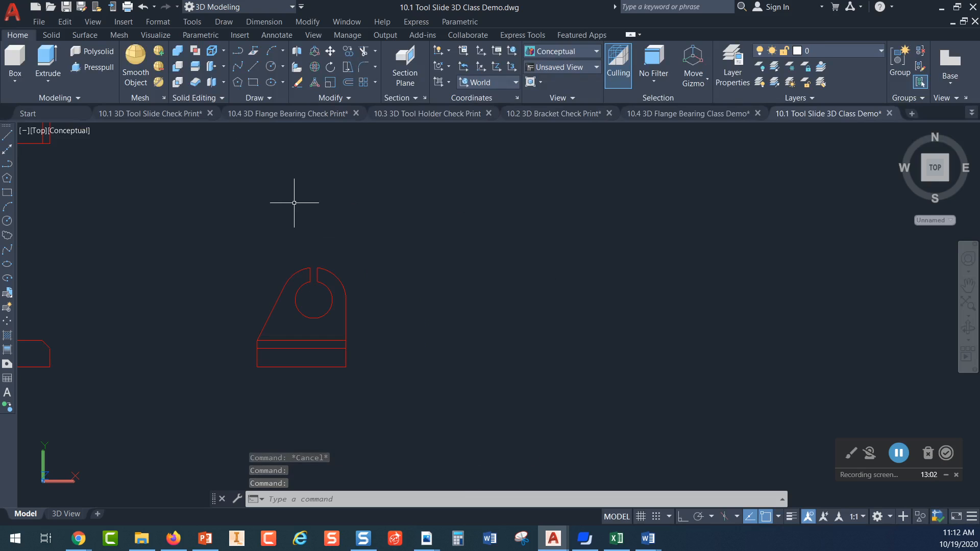
click(350, 55)
drag(357, 257, 301, 329)
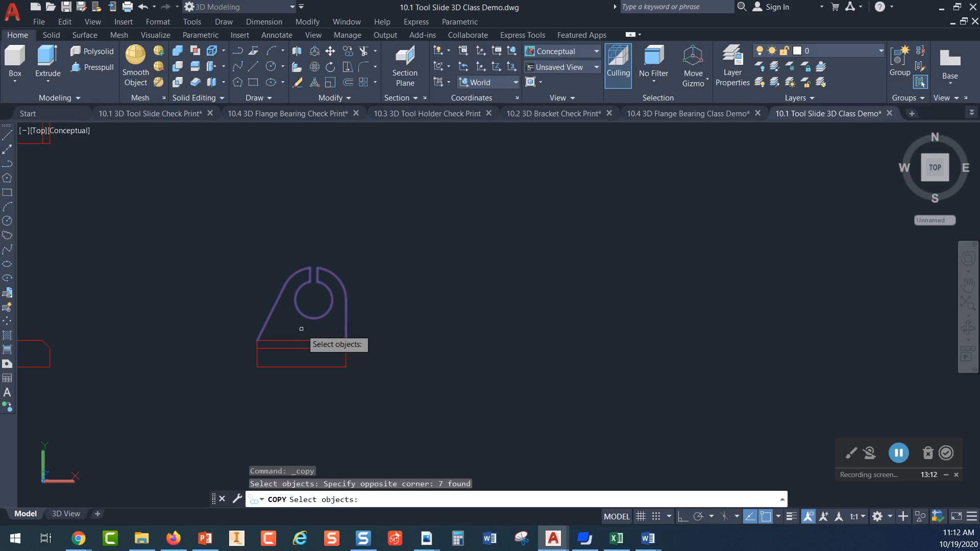
click(301, 340)
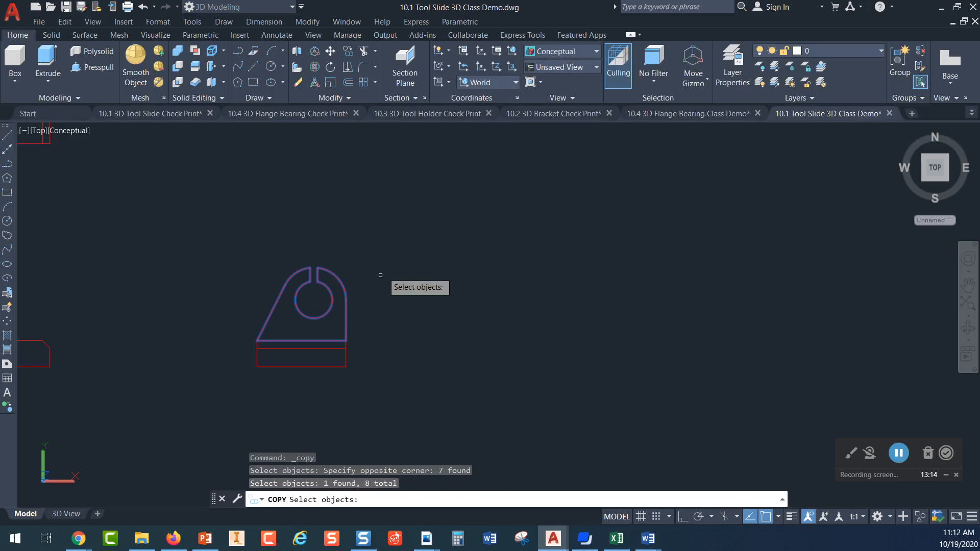
key(Return)
click(384, 252)
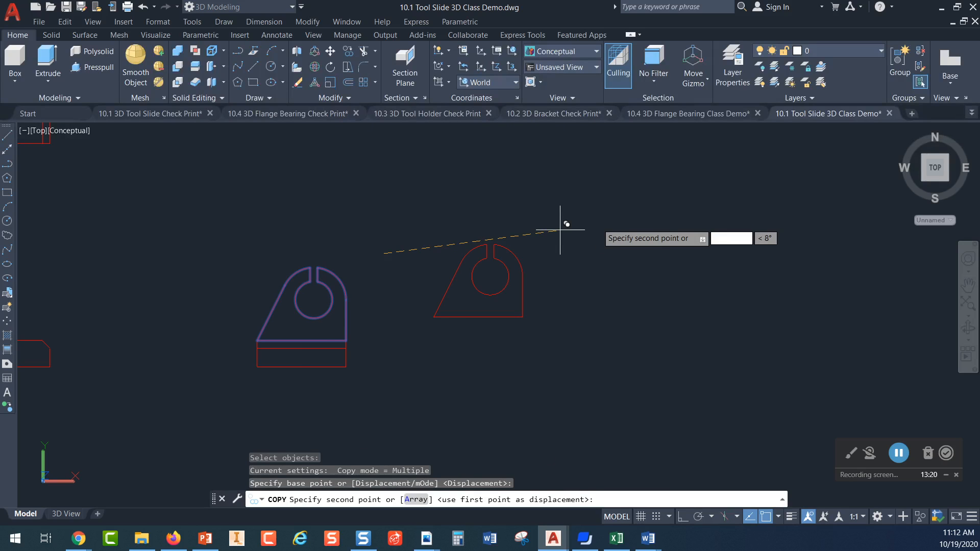
key(Escape)
Copy the chamfered base outline from the front view into the empty area above the copied upright profile.
middle_drag(245, 325, 313, 292)
key(Escape)
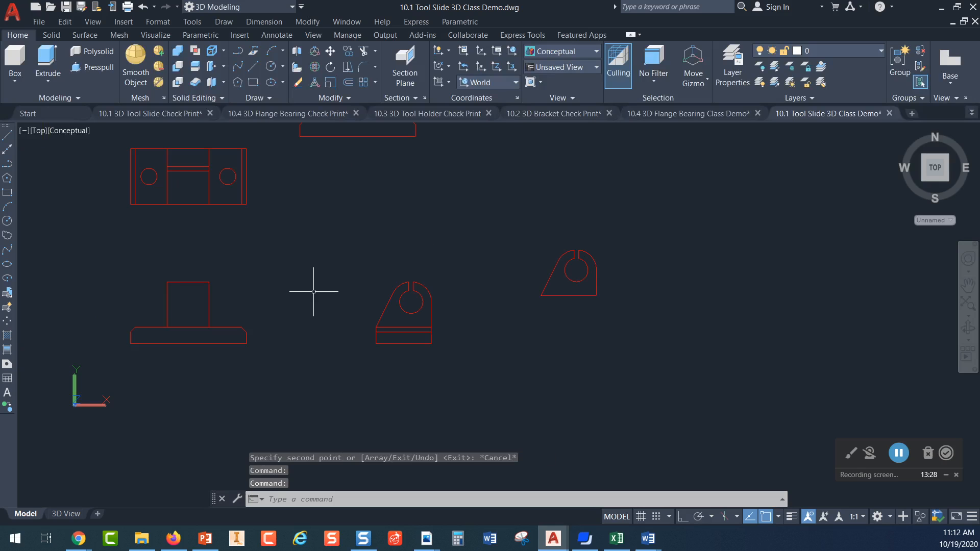
click(264, 318)
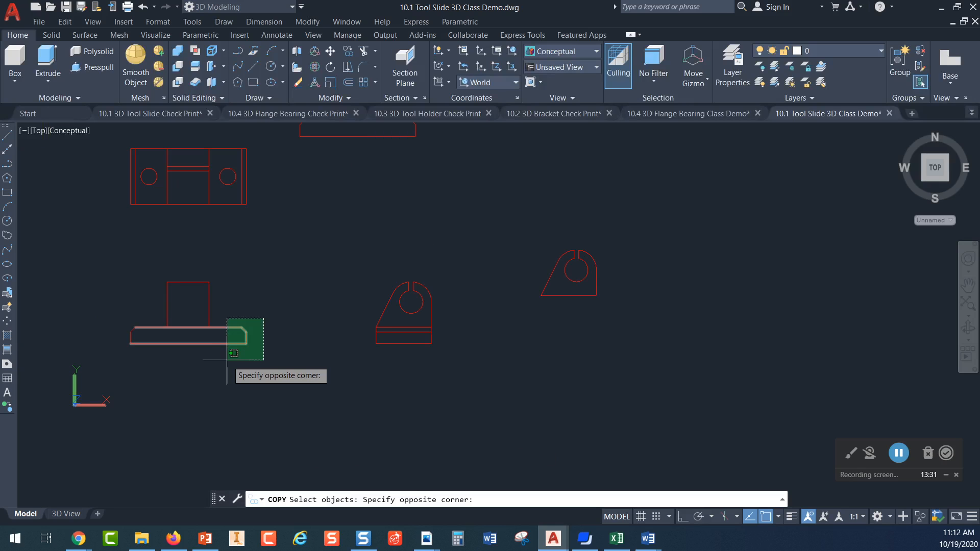
click(227, 359)
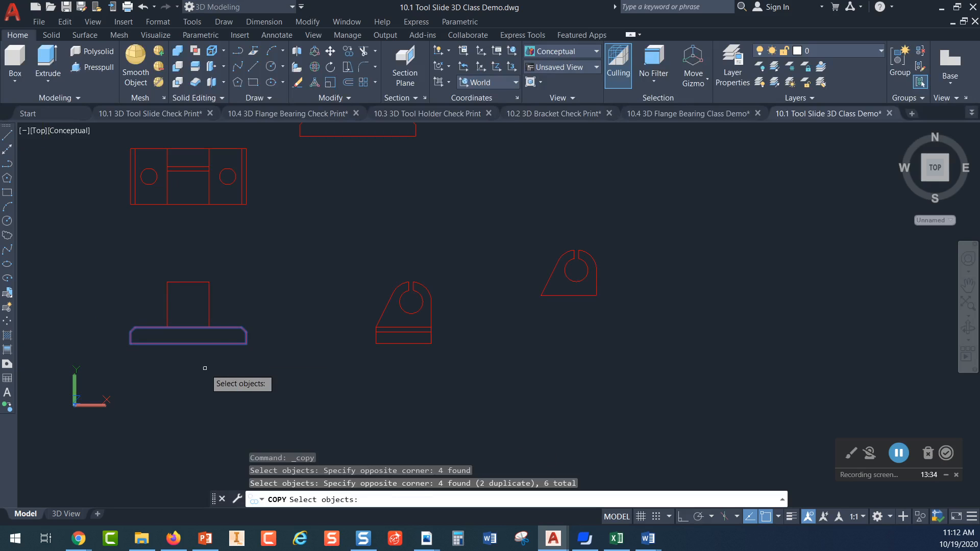
key(Return)
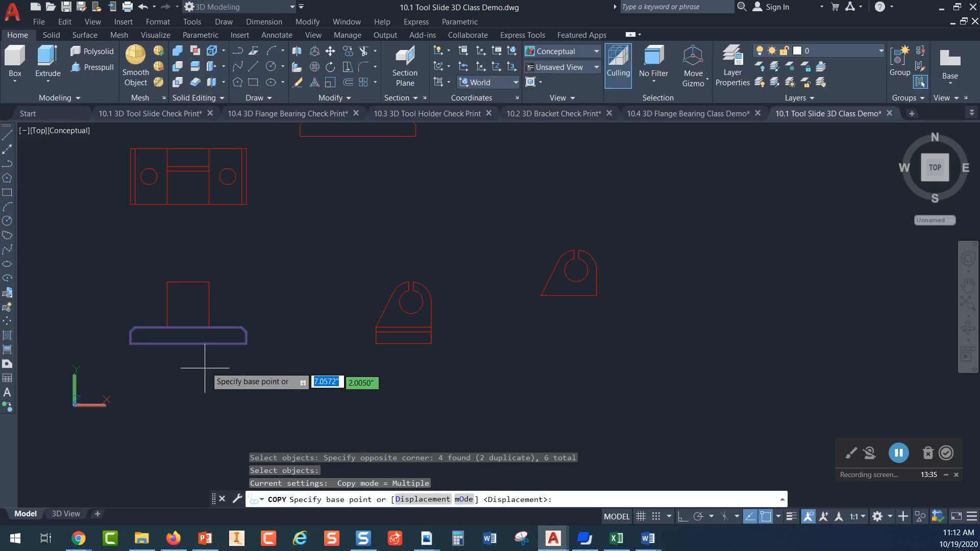
click(190, 344)
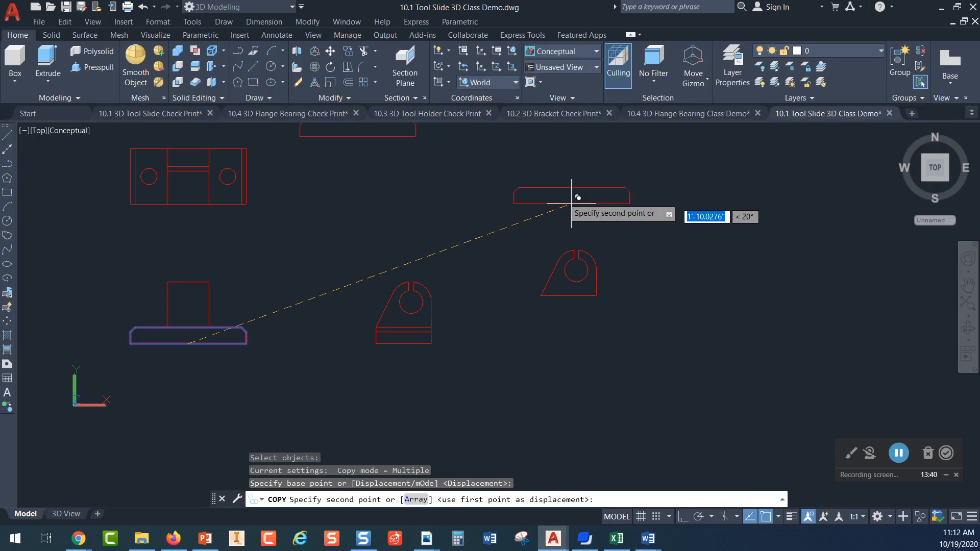
click(561, 195)
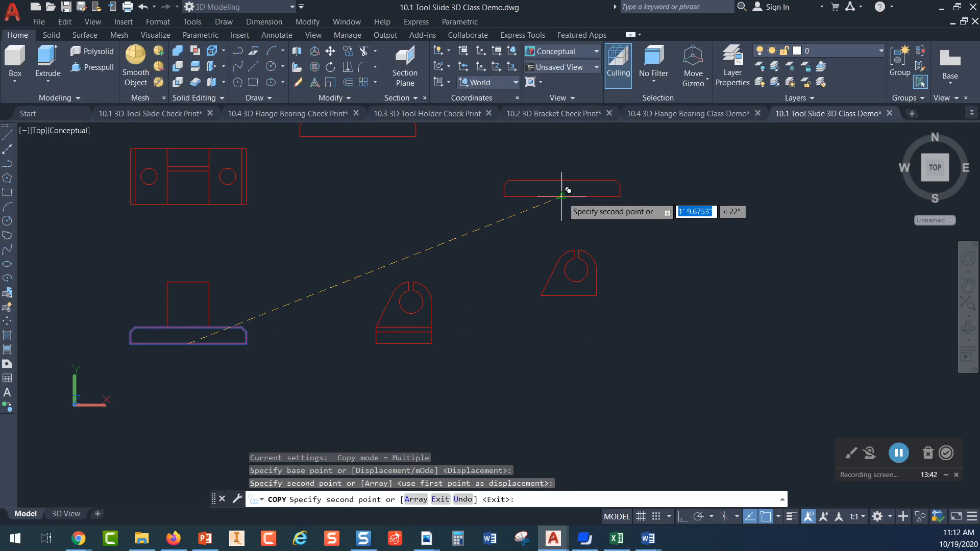
key(Escape)
In the SE Isometric view, use Presspull to extrude the copied upright profile 2.250 high and the copied base outline into solids.
middle_drag(655, 290, 567, 333)
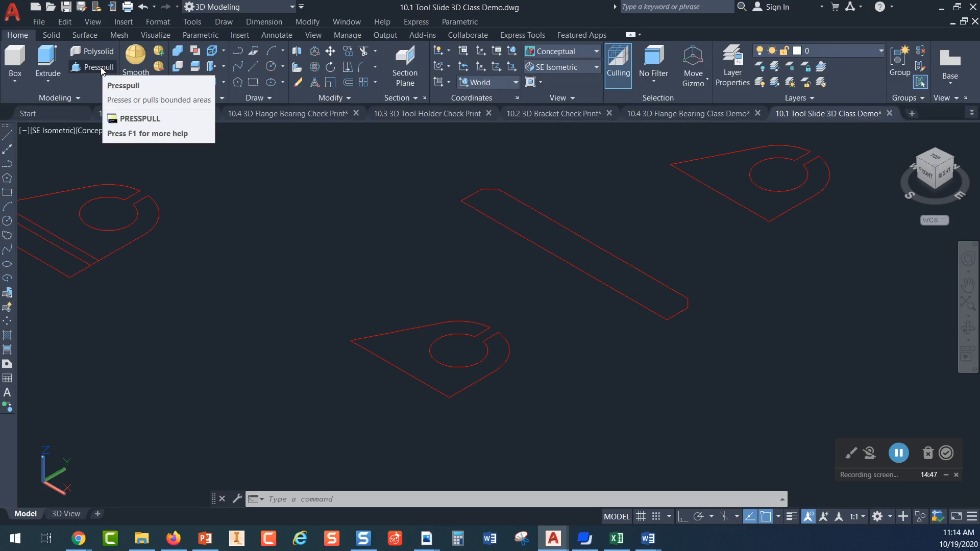
click(99, 67)
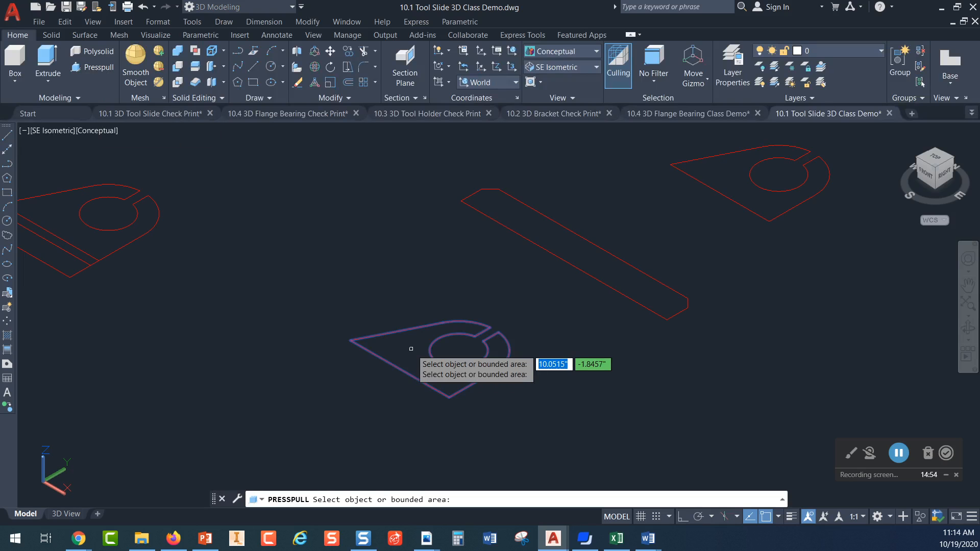
click(411, 348)
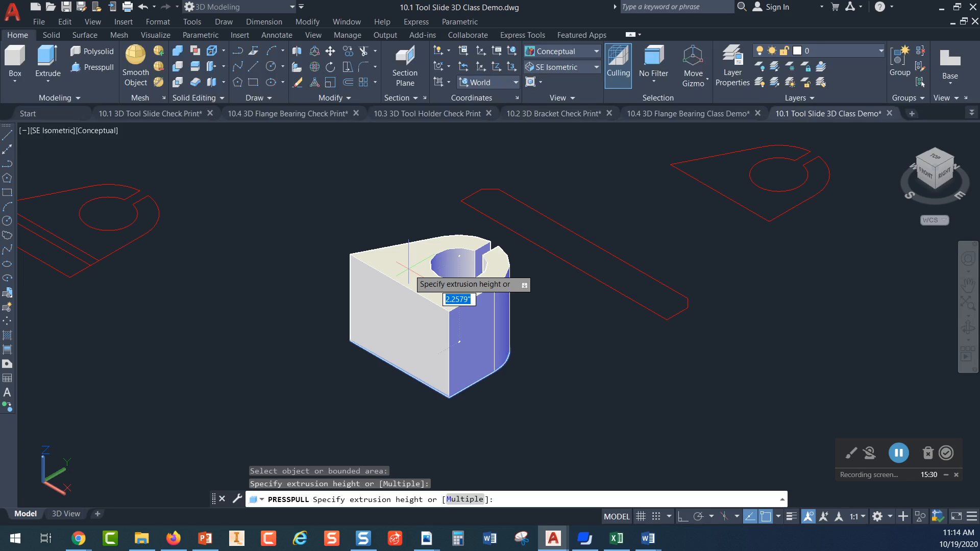
text(2.250)
key(Return)
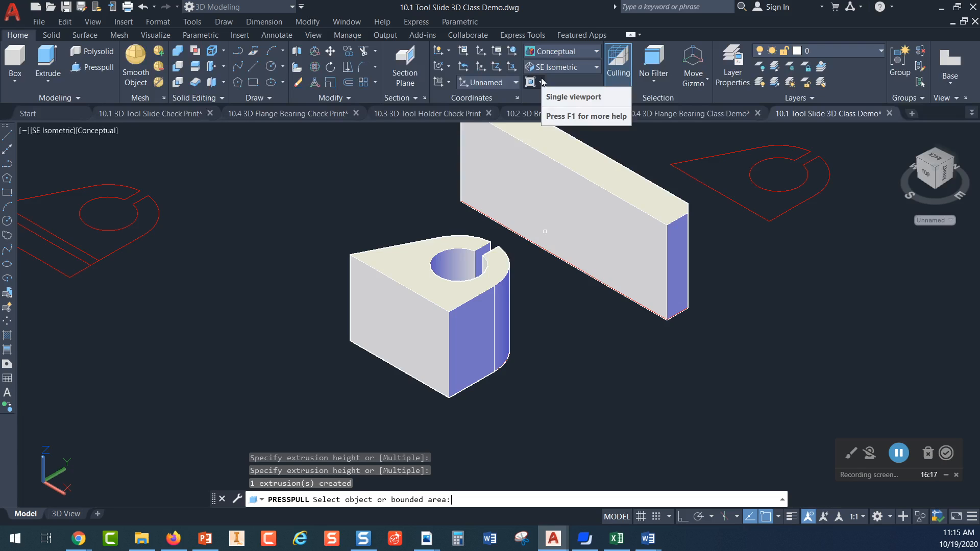
text(3)
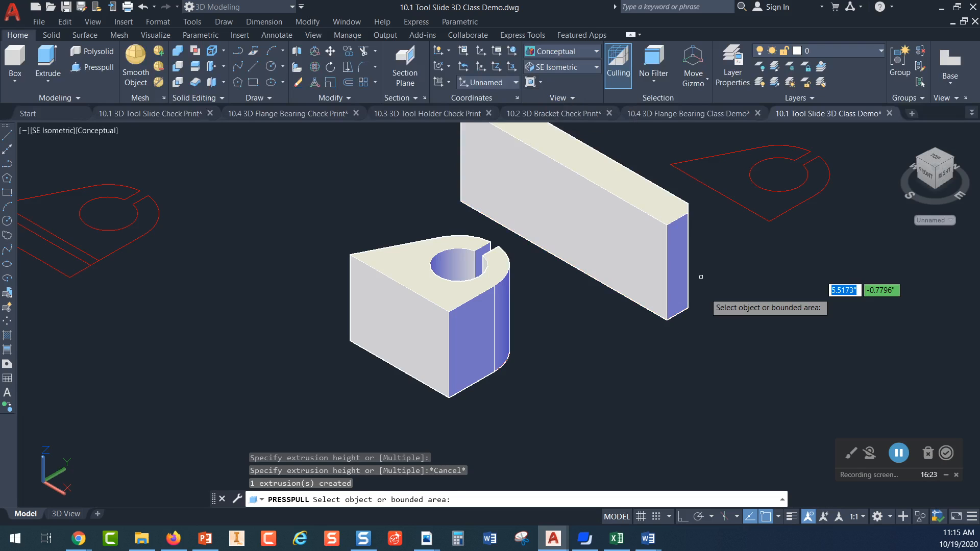
Rotate the base solid 90 degrees about the X axis at its lower front corner with 3D Rotate.
scroll(700, 277, down, 2)
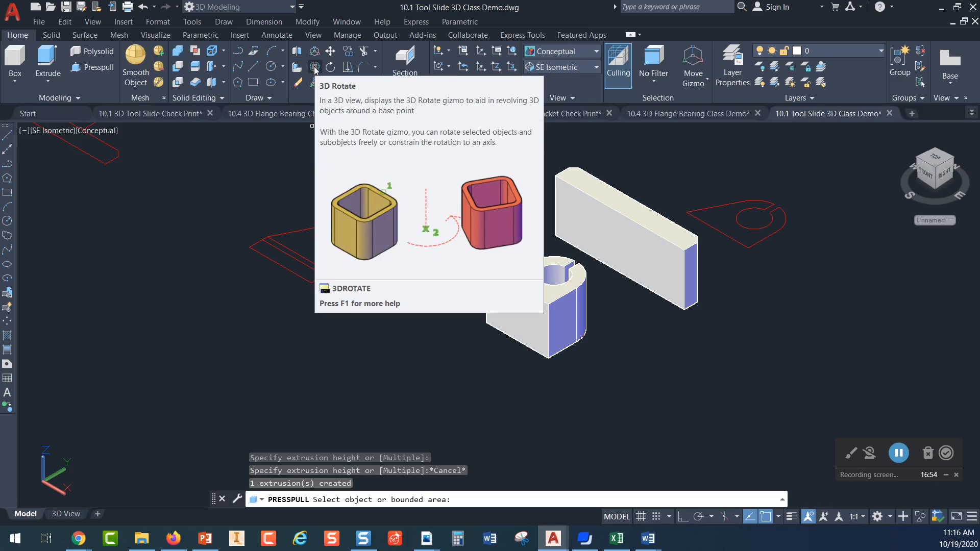
click(315, 66)
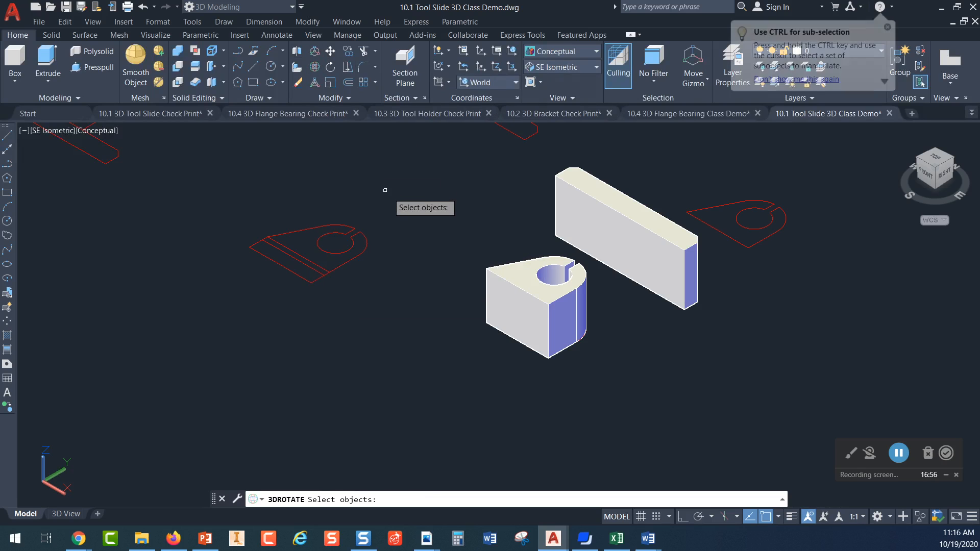
click(665, 272)
scroll(682, 283, up, 5)
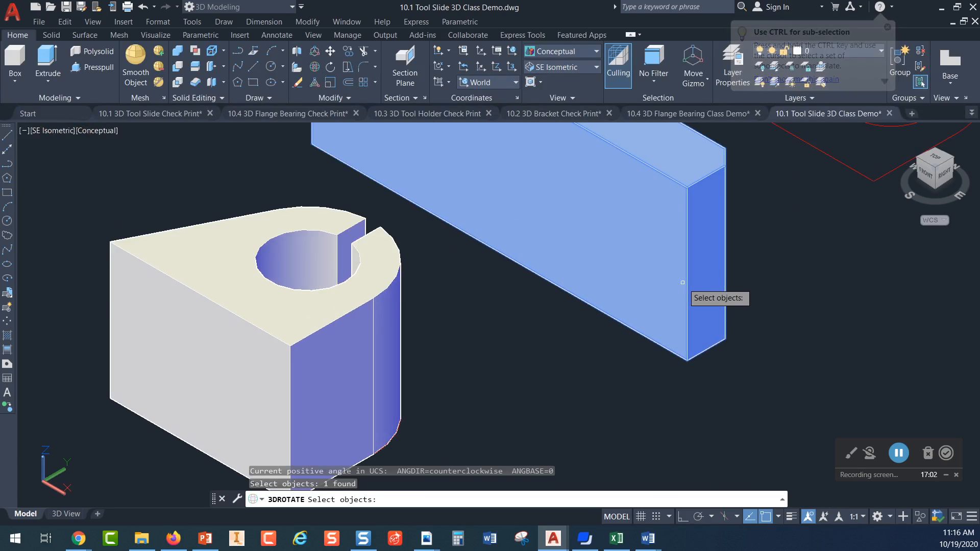
middle_drag(663, 280, 293, 252)
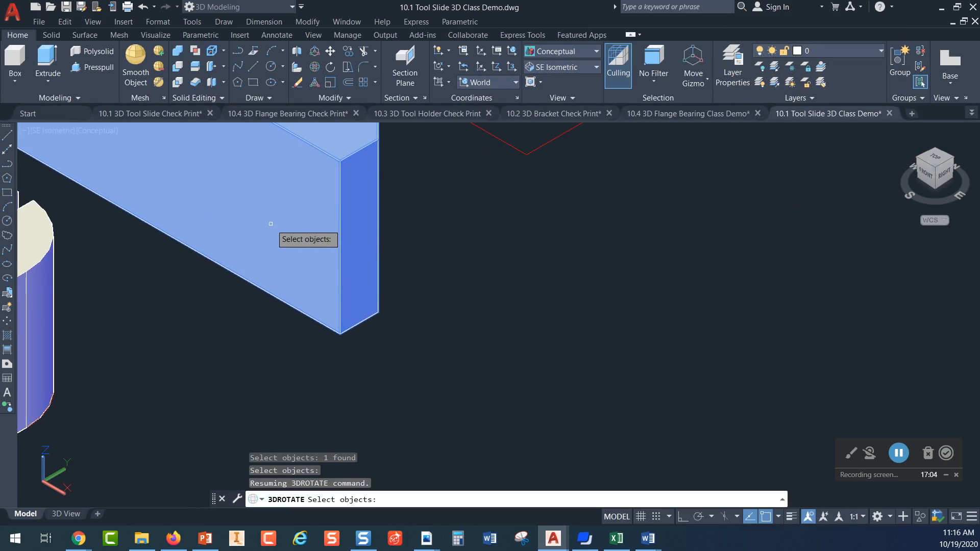
key(Return)
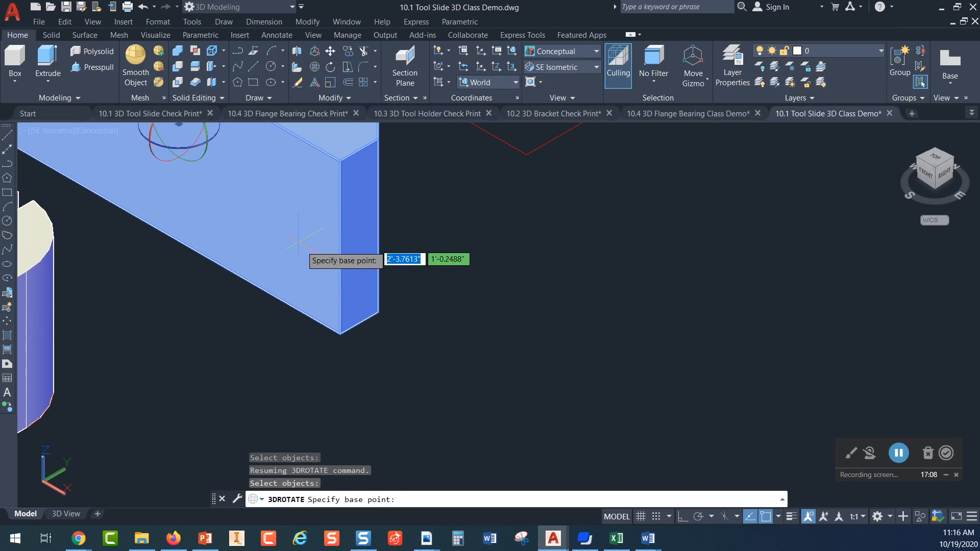
middle_drag(306, 255, 335, 355)
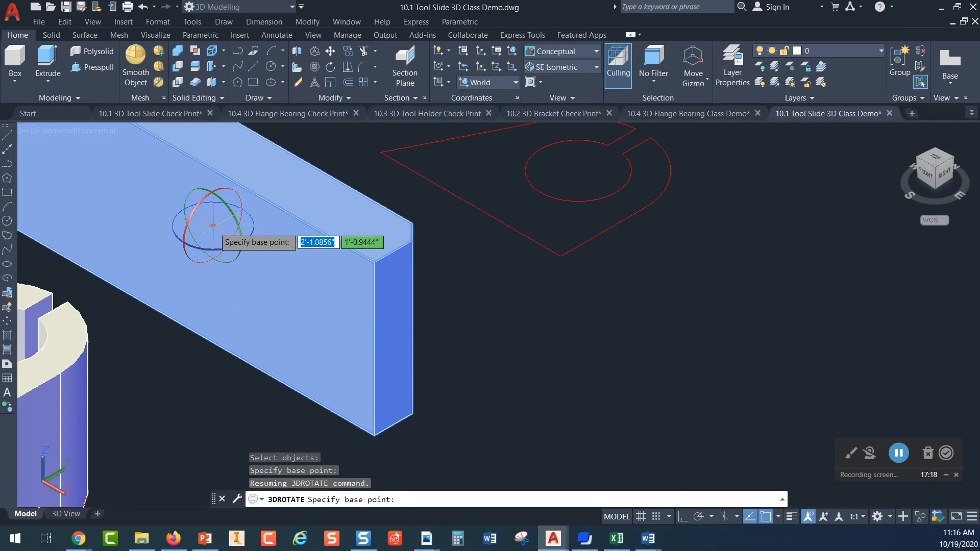
click(374, 435)
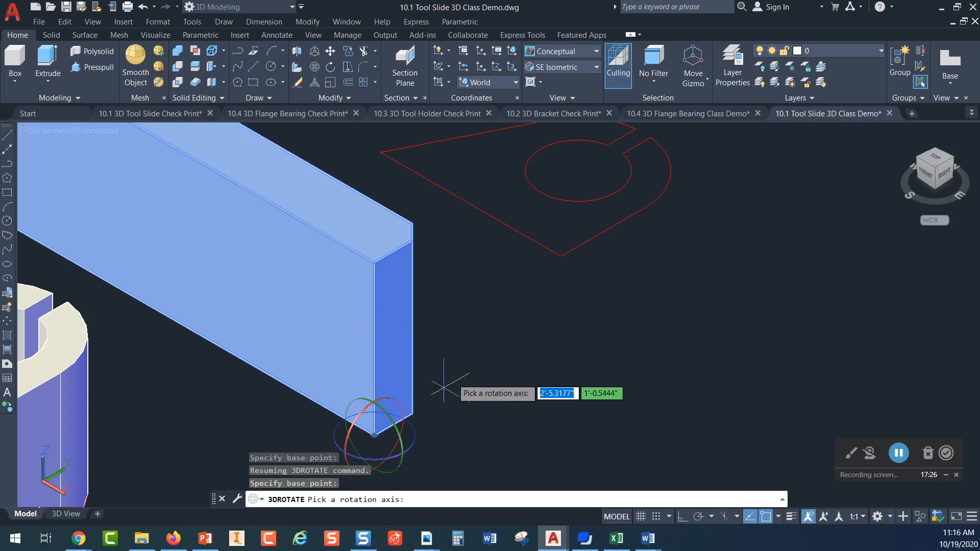
middle_drag(447, 376, 448, 269)
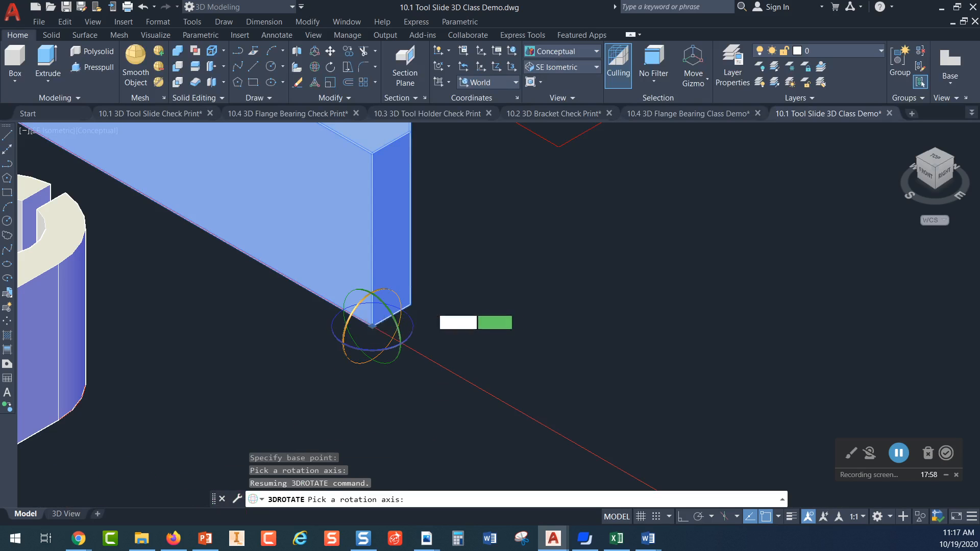
click(356, 312)
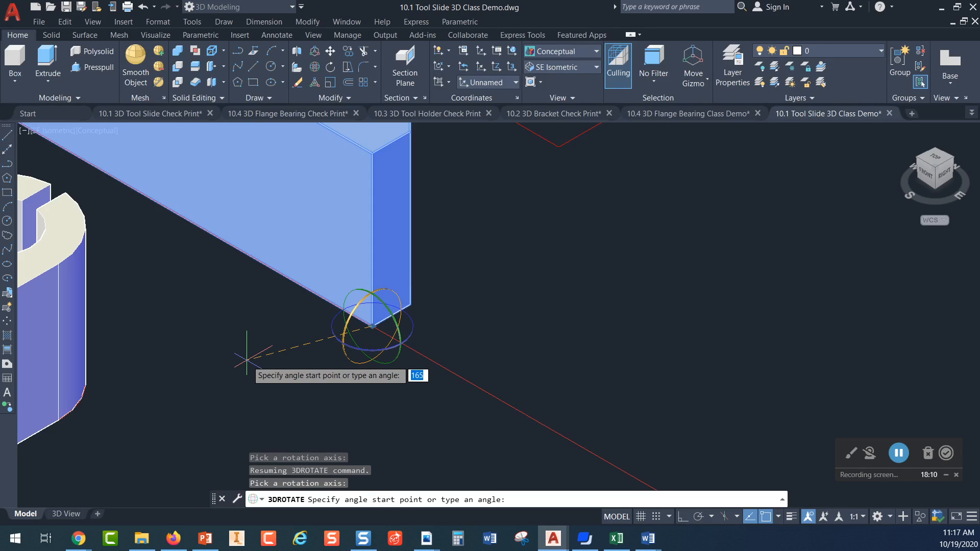
text(90)
key(Return)
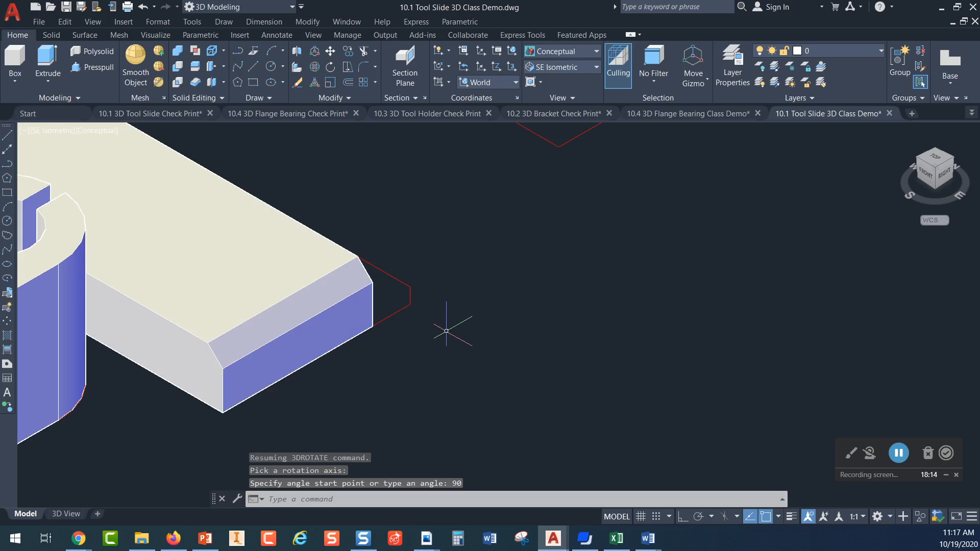
Examine the 2D outline left behind at the end of the rotated base solid.
click(410, 298)
key(Escape)
middle_drag(566, 213, 547, 255)
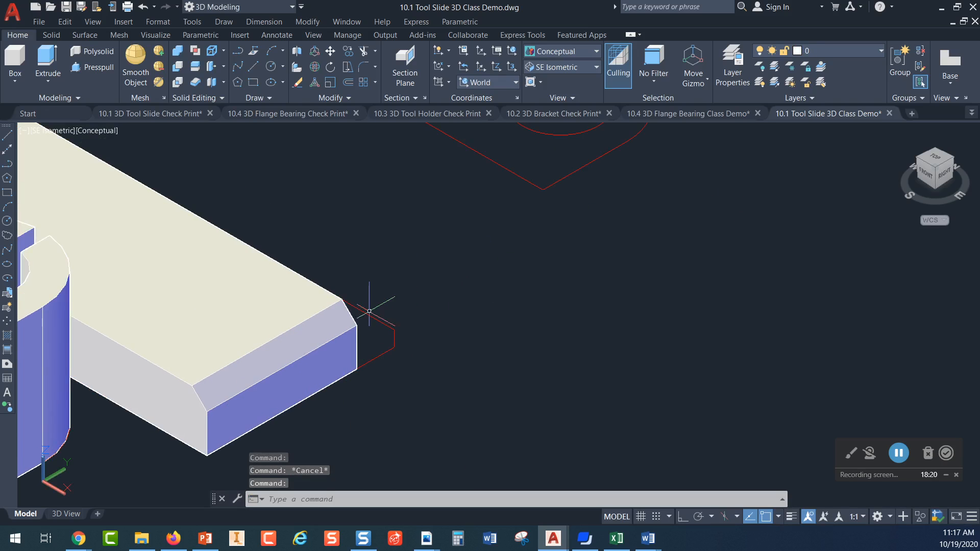
scroll(372, 307, up, 6)
key(Escape)
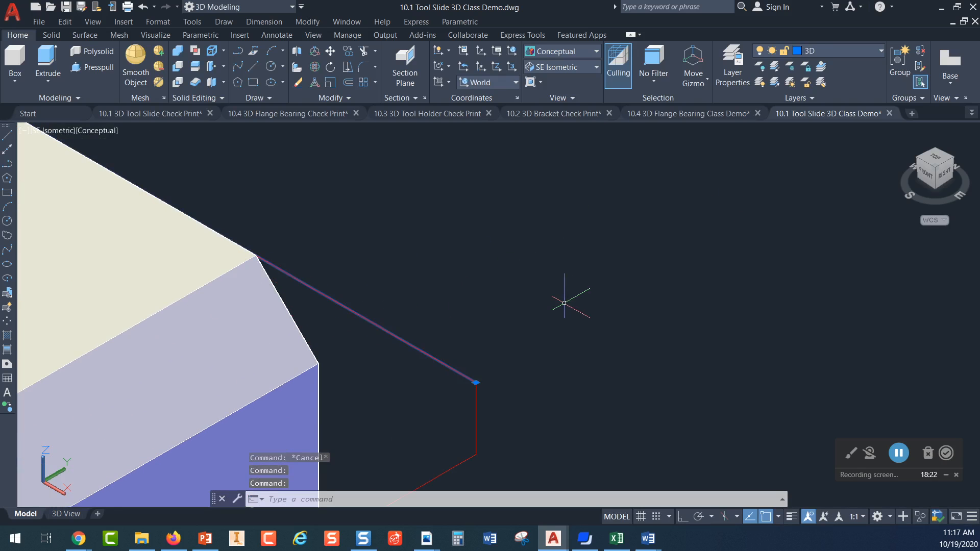
scroll(561, 302, down, 5)
middle_drag(564, 295, 650, 224)
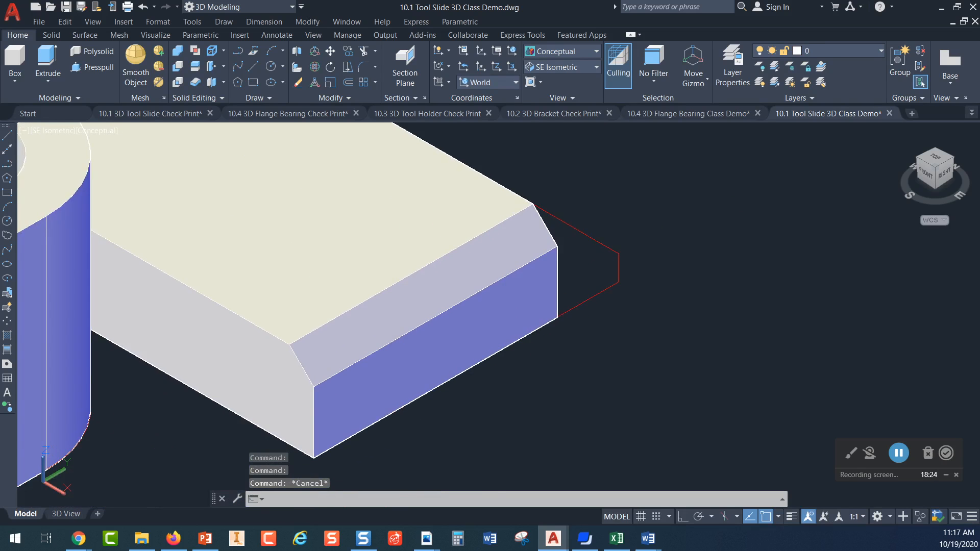
scroll(652, 221, down, 4)
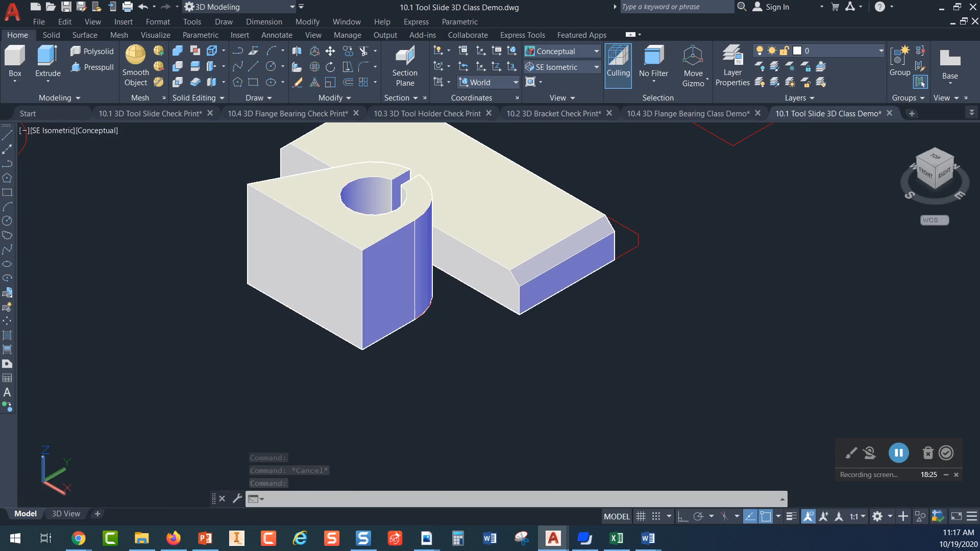
Undo the base rotation and the extrusions of the upright and base profiles.
middle_drag(424, 182, 327, 306)
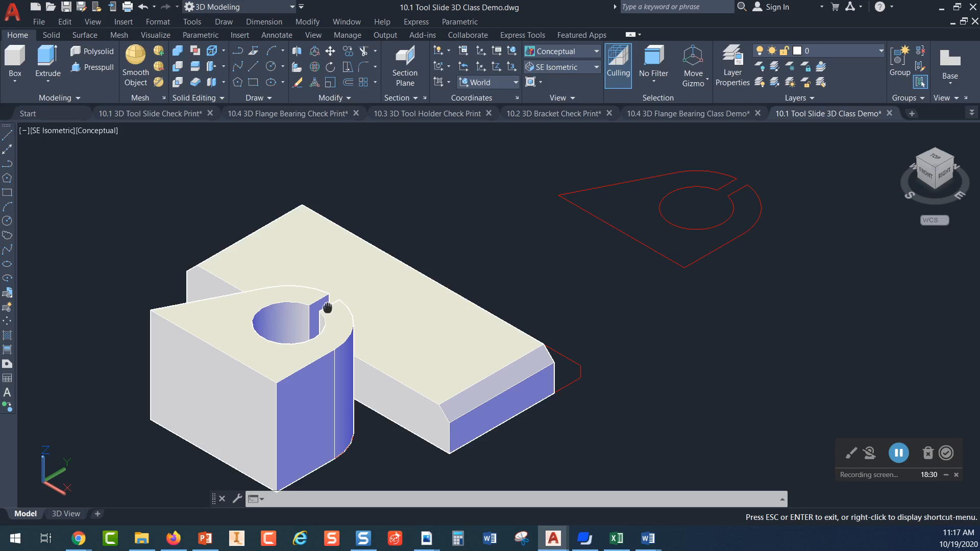
key(Escape)
key(ctrl+z)
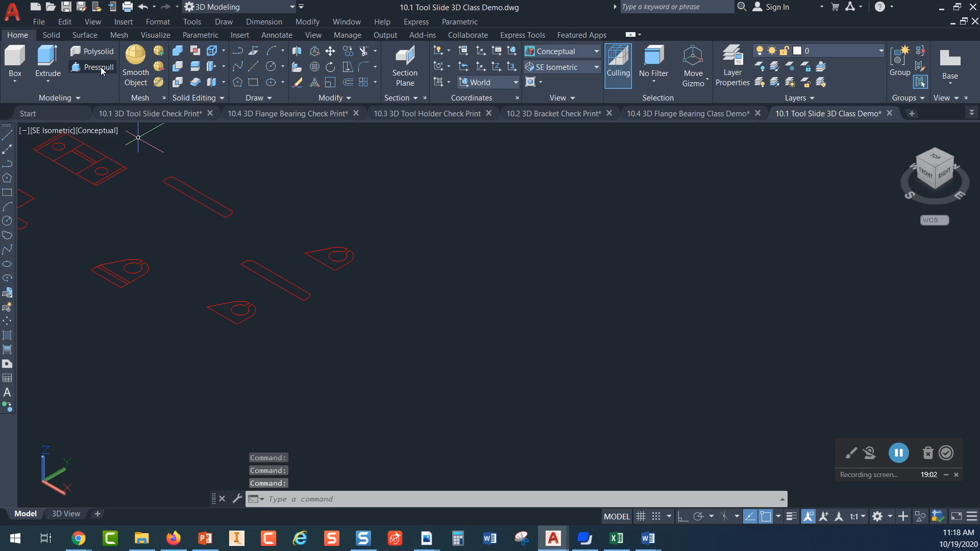
Use Presspull to extrude the copied base outline 3 high into a solid.
click(98, 68)
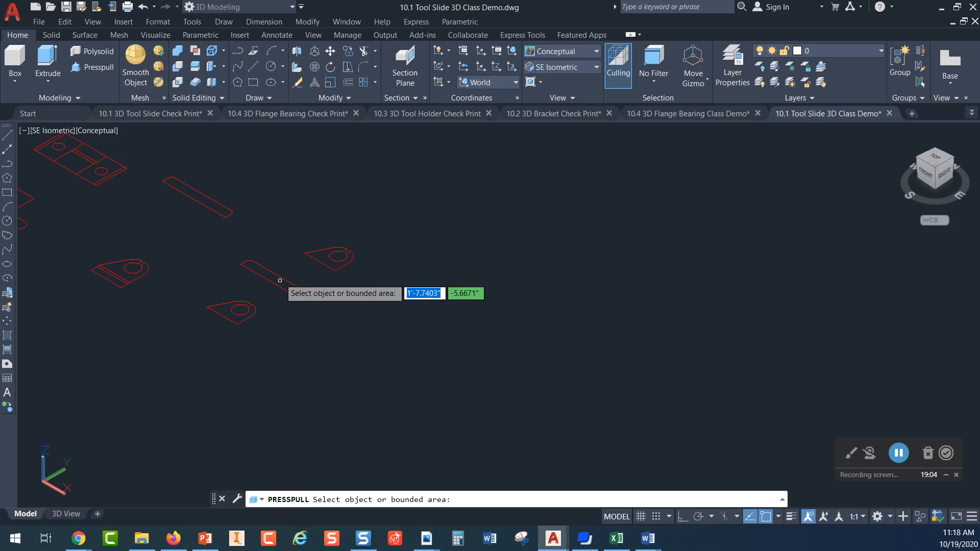
click(280, 280)
key(Escape)
key(Escape)
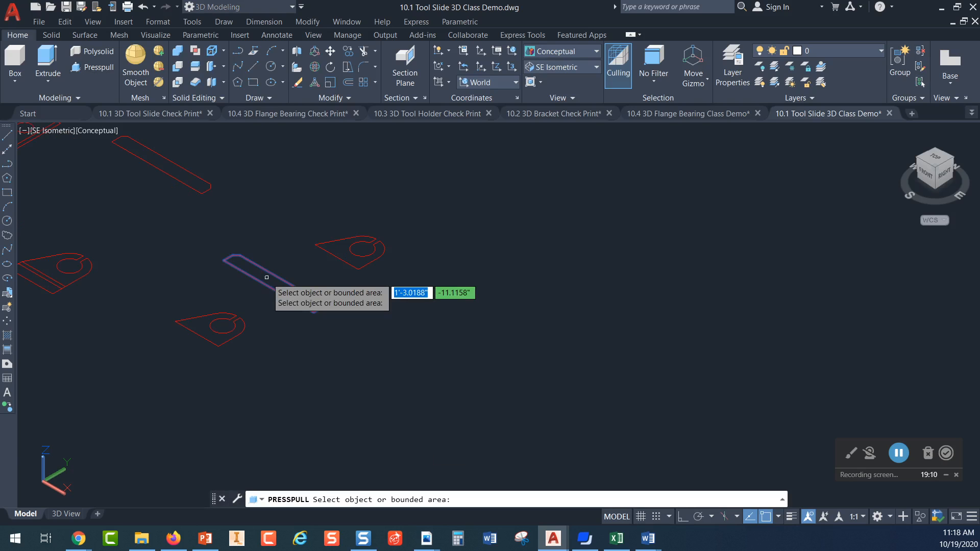
click(266, 277)
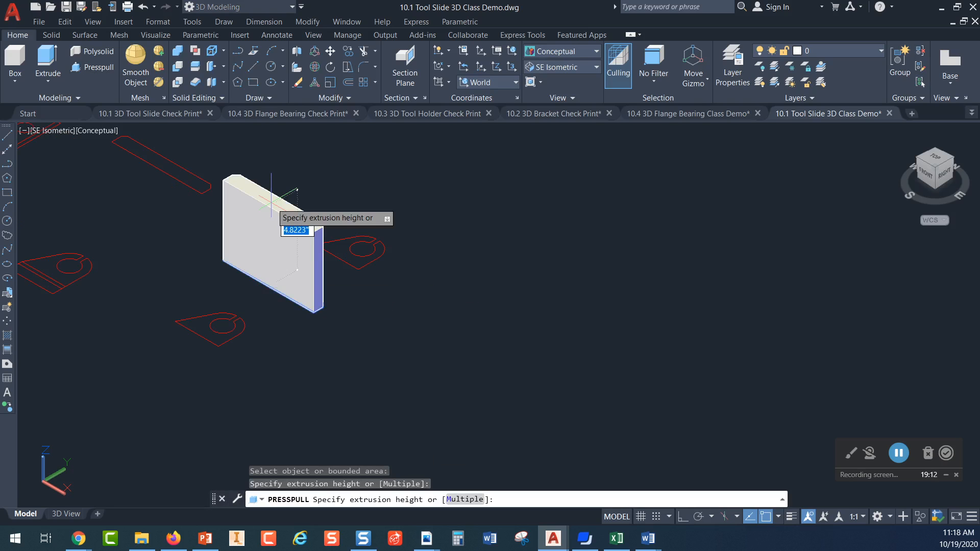
text(3)
key(Return)
Extrude the copied upright profile beside the base solid to a height of 2.25 with Presspull.
click(197, 325)
text(2.25)
key(Return)
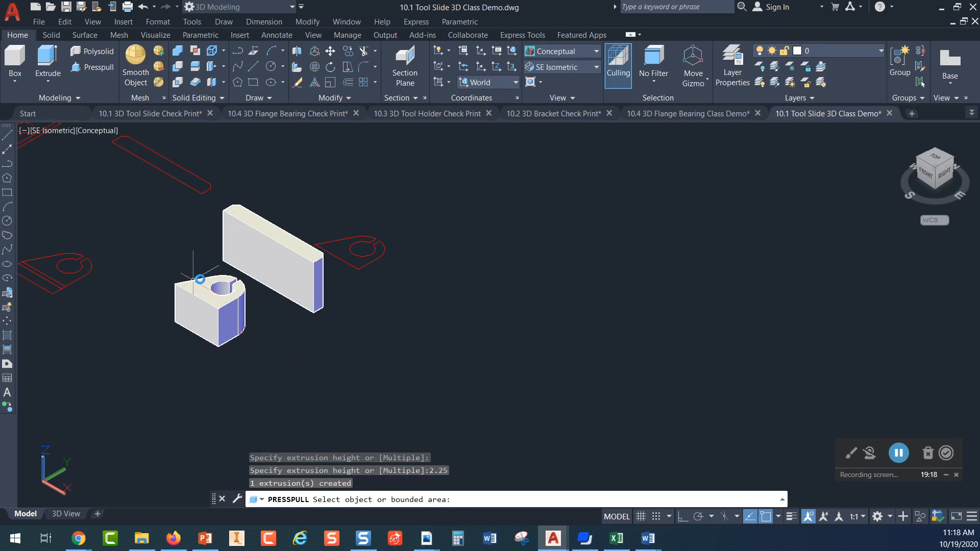
key(Return)
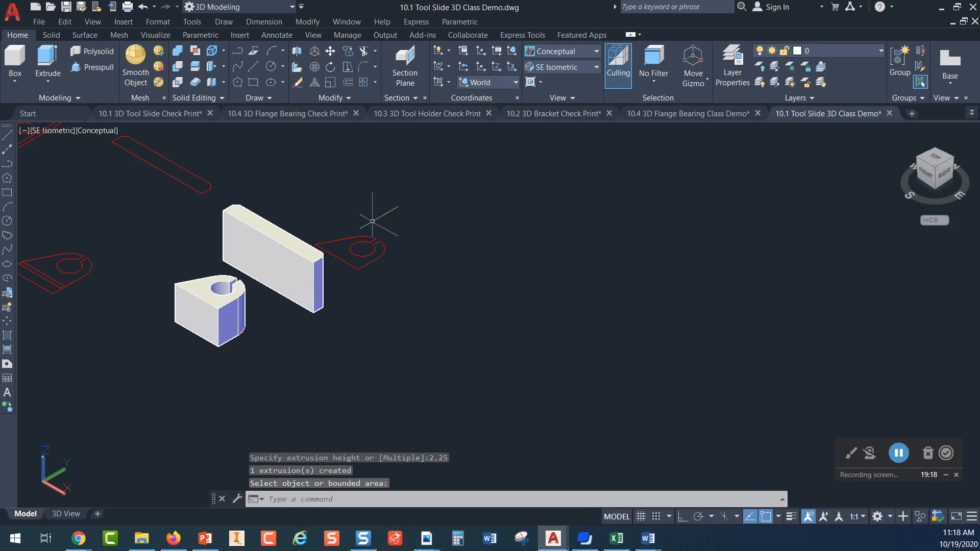
Rotate the base solid 90 degrees about the X axis at its lower front corner with 3D Rotate.
click(315, 69)
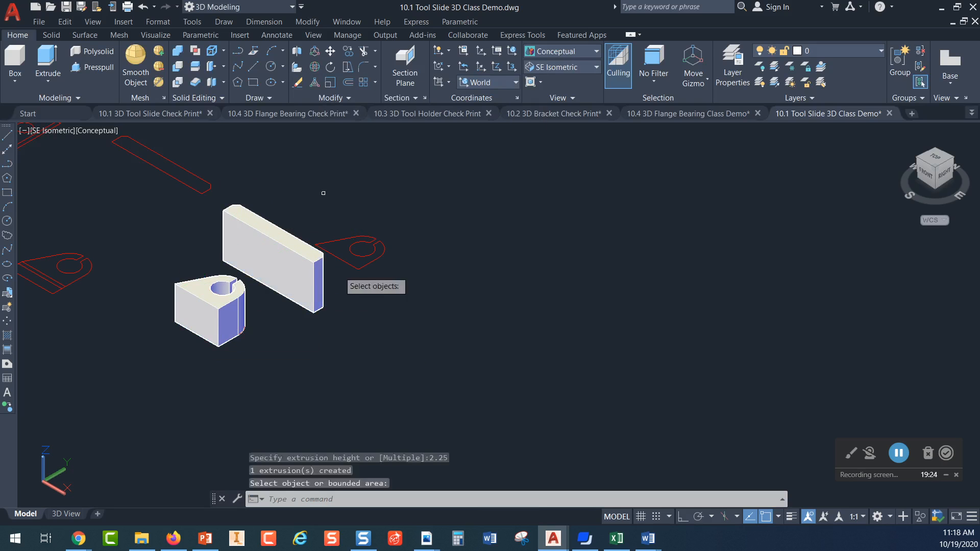
click(301, 286)
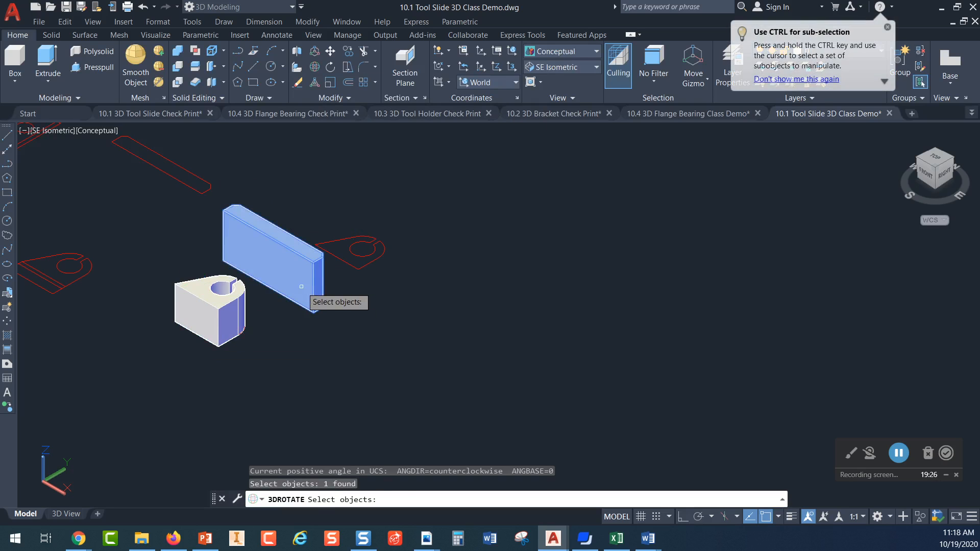
key(Return)
scroll(313, 322, up, 2)
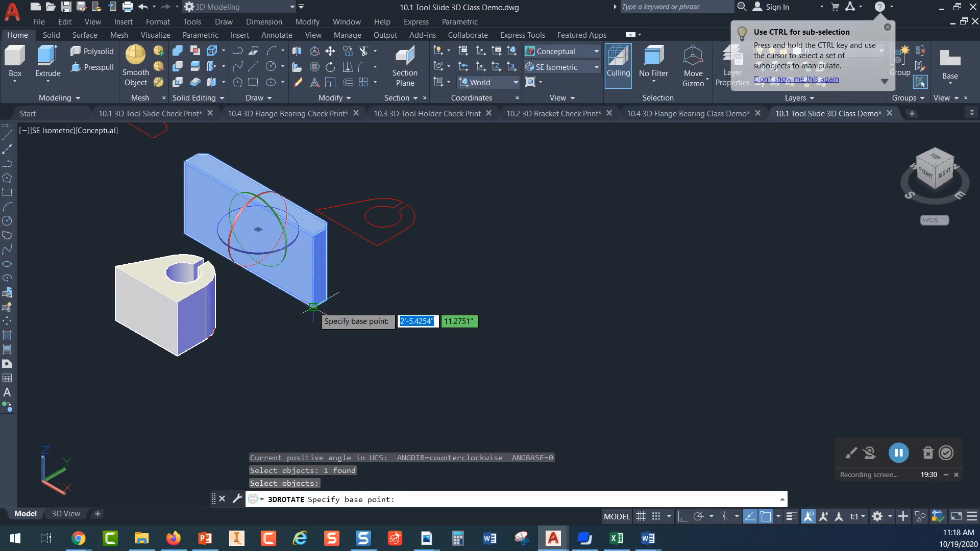
click(313, 307)
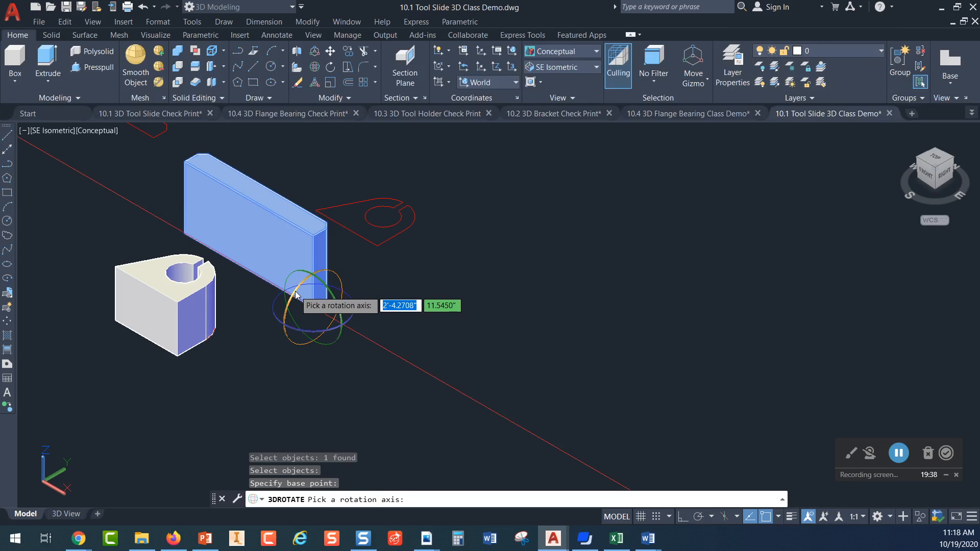
click(295, 294)
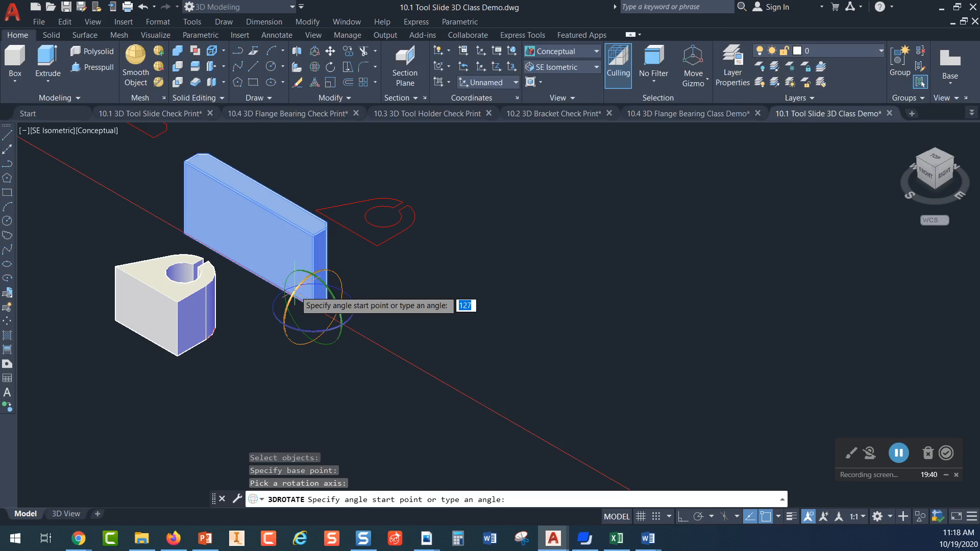
text(90)
key(Return)
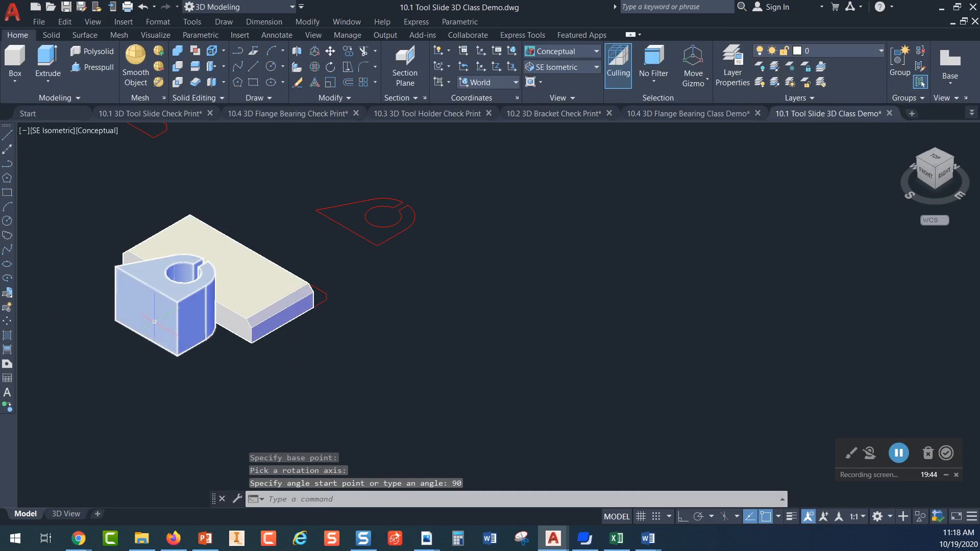
Rotate the upright solid 90 degrees about the X axis at its lower front corner with 3D Rotate.
key(Return)
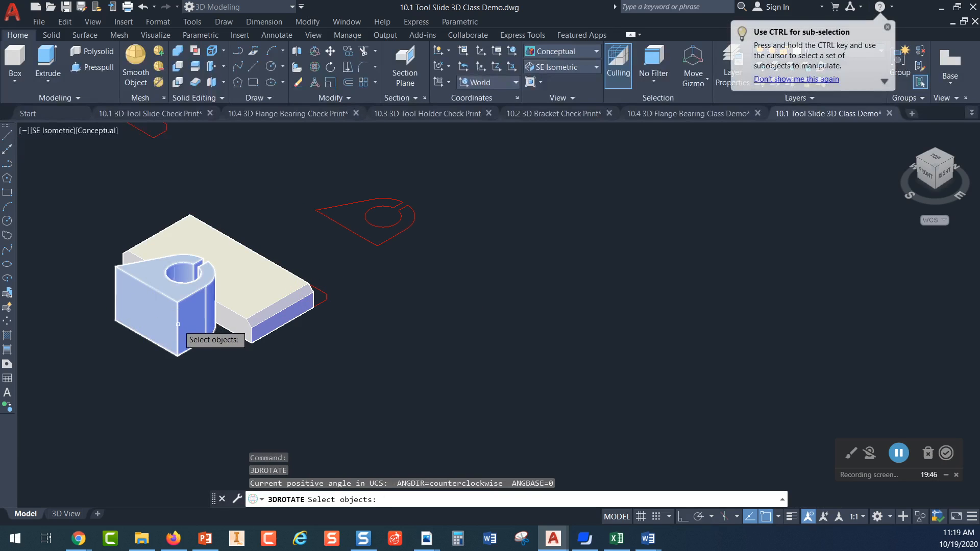
click(177, 324)
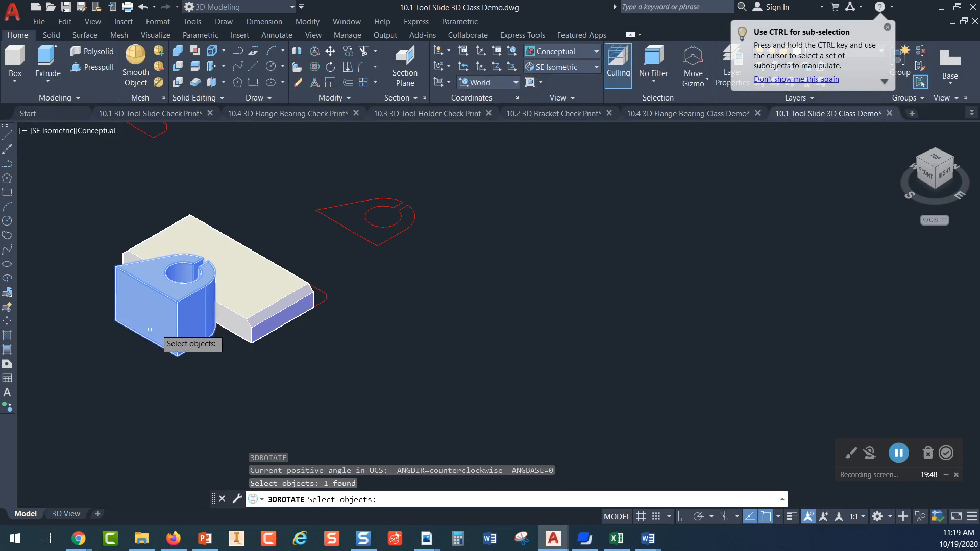
key(Return)
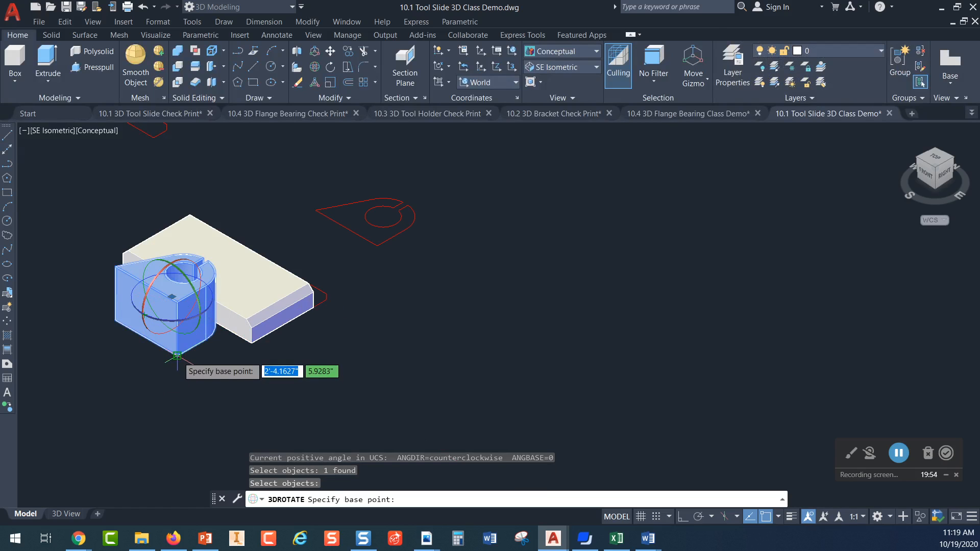
click(176, 354)
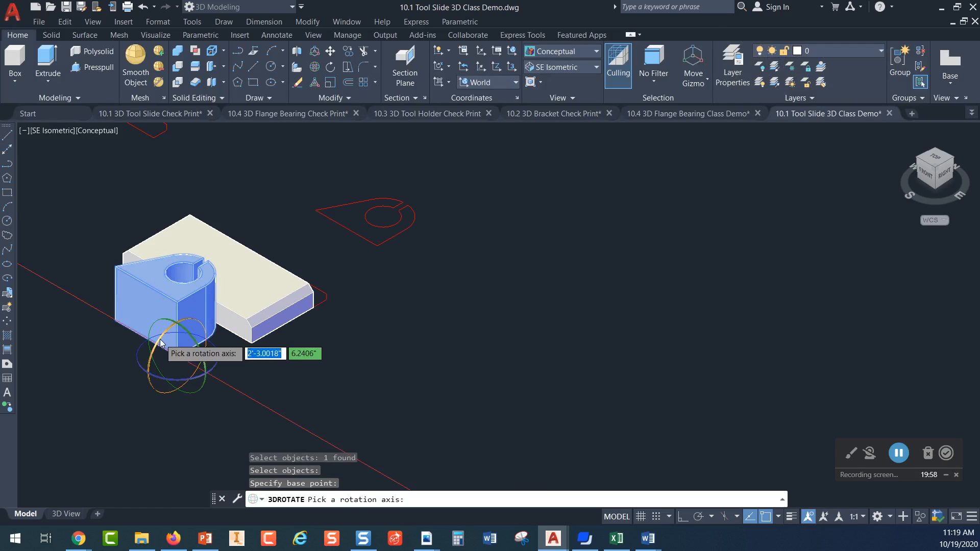
click(162, 345)
text(90)
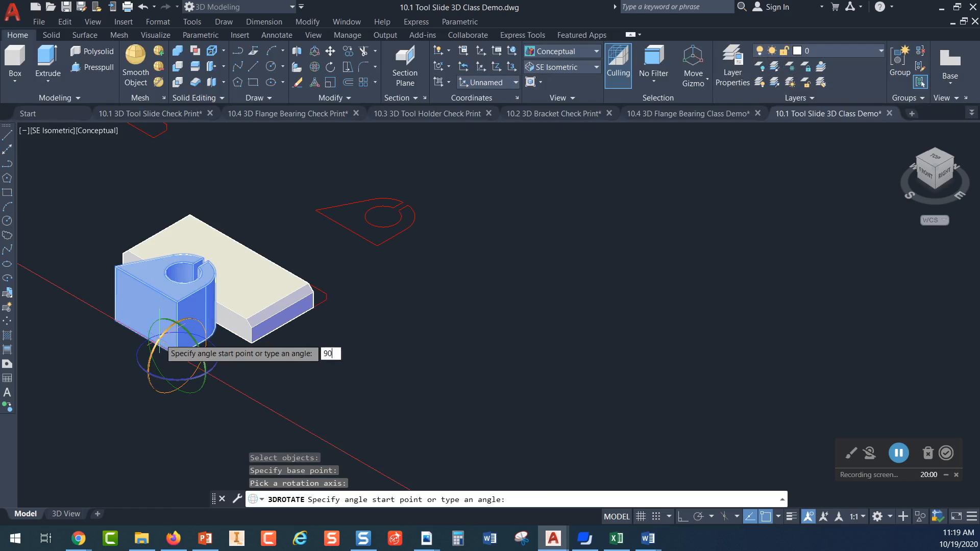
key(Return)
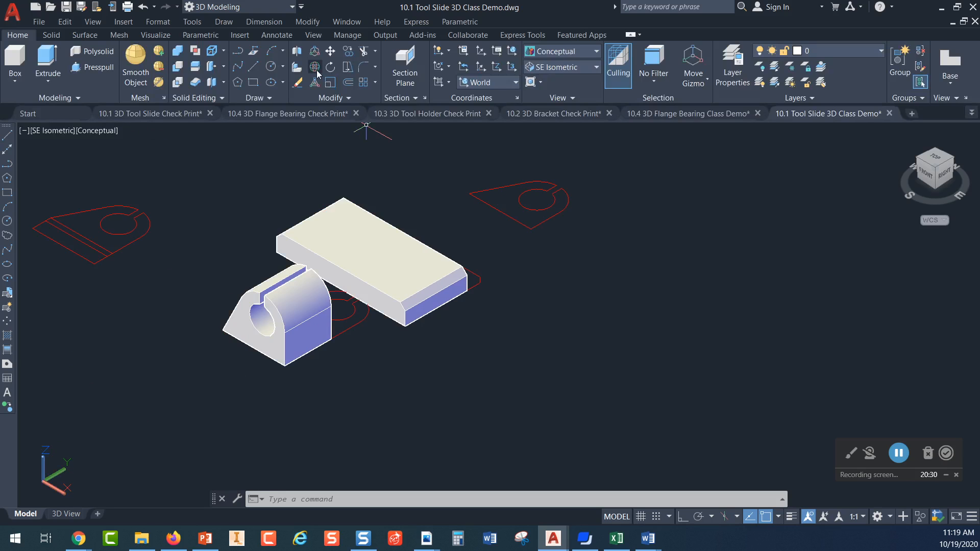
Rotate the upright solid 90 degrees about the Z axis at its lower front corner with 3D Rotate.
click(314, 67)
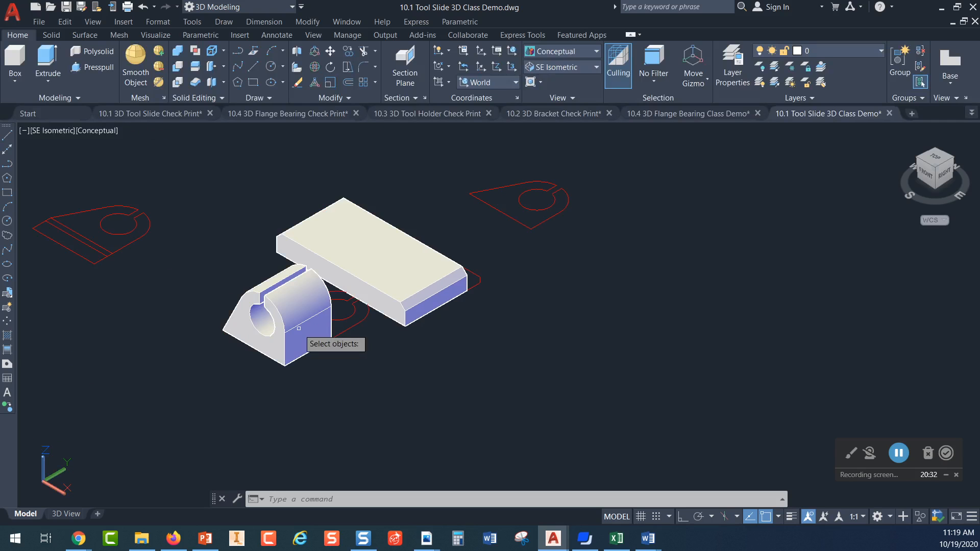
click(281, 348)
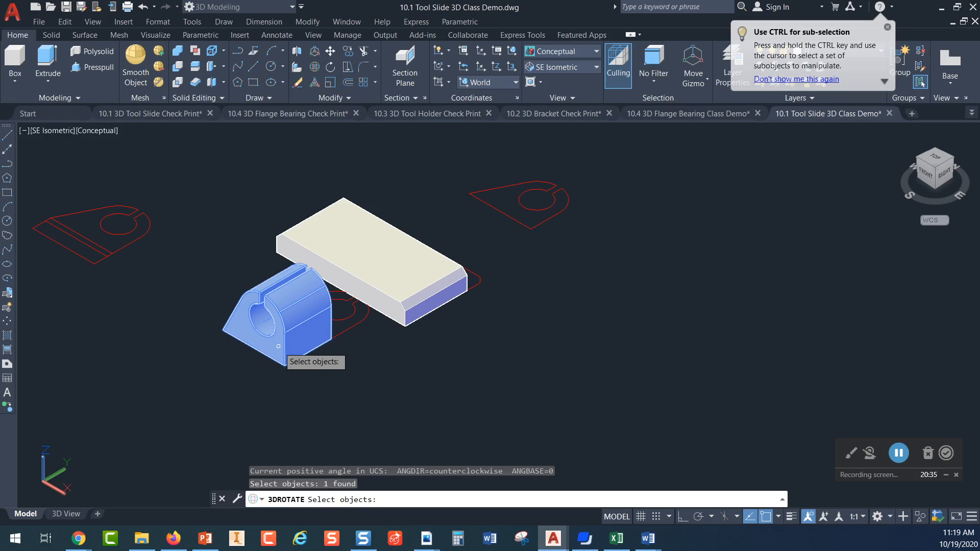
key(Return)
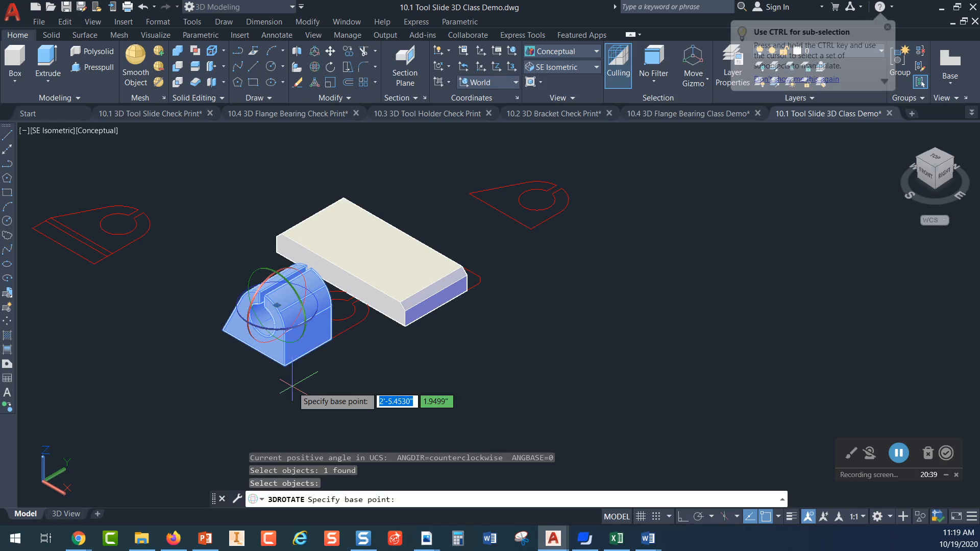
click(284, 364)
click(284, 347)
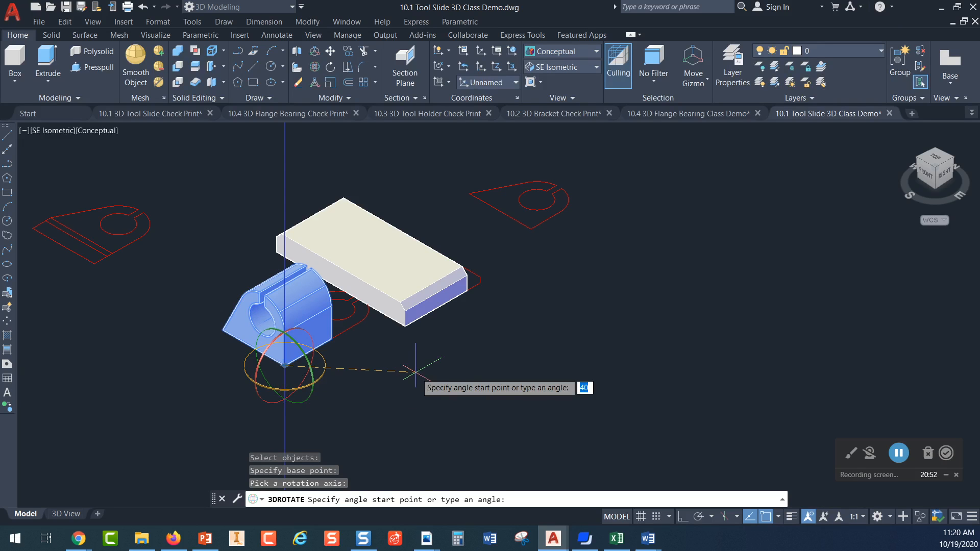
text(90)
key(Return)
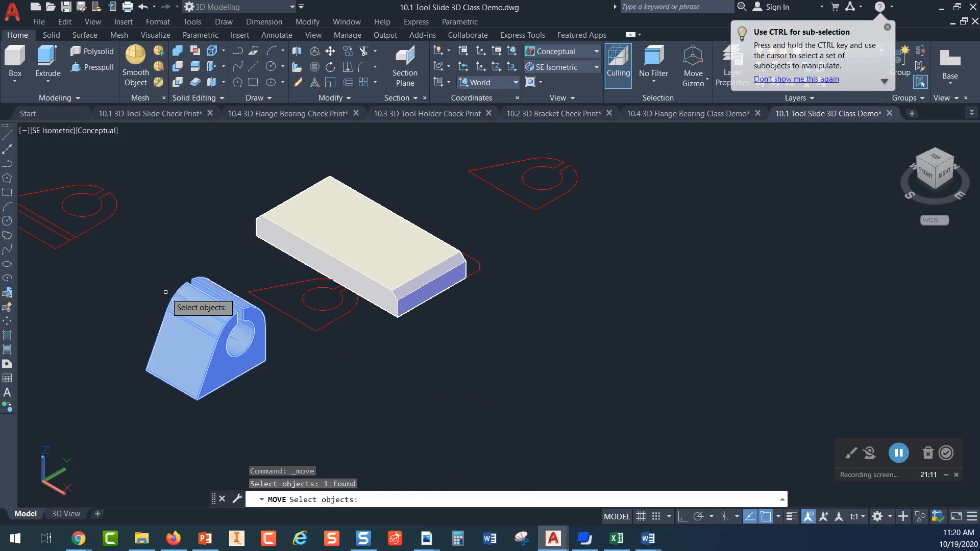
Move the upright from the midpoint of its lower front edge to the midpoint of the base's upper front edge.
key(Return)
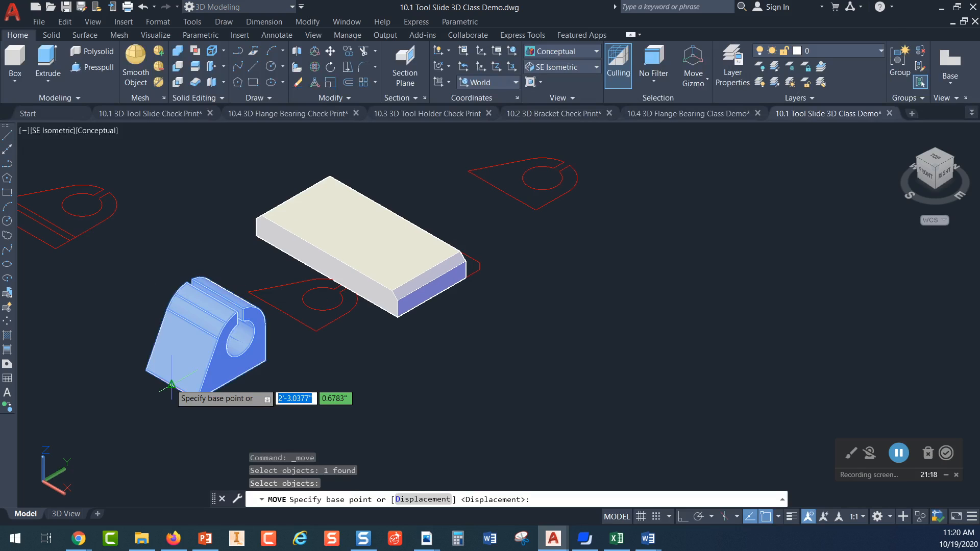
click(171, 383)
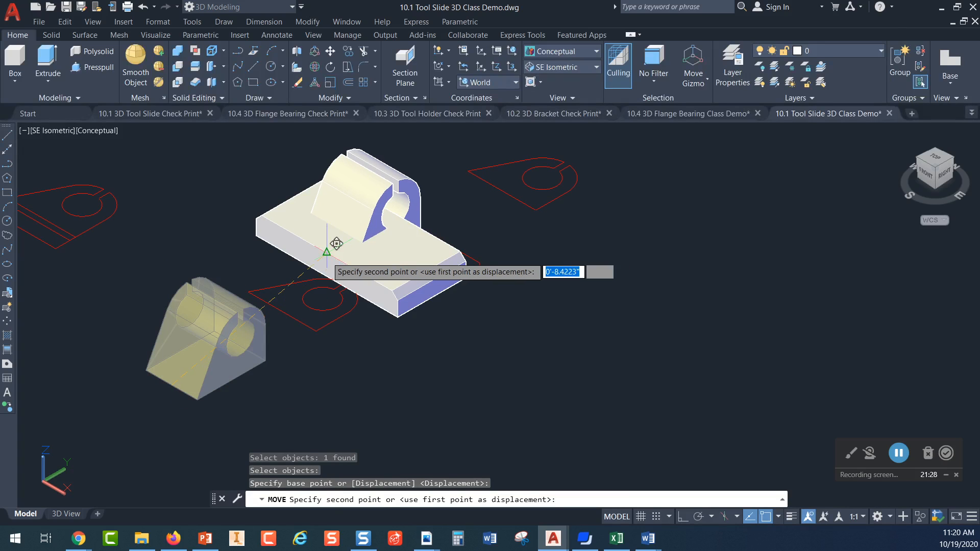
click(336, 243)
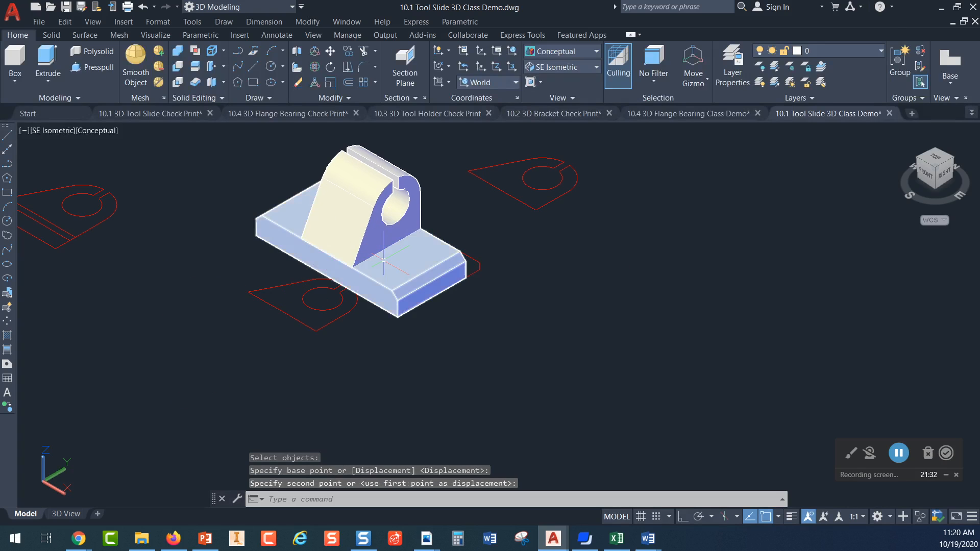
key(Escape)
scroll(375, 253, up, 3)
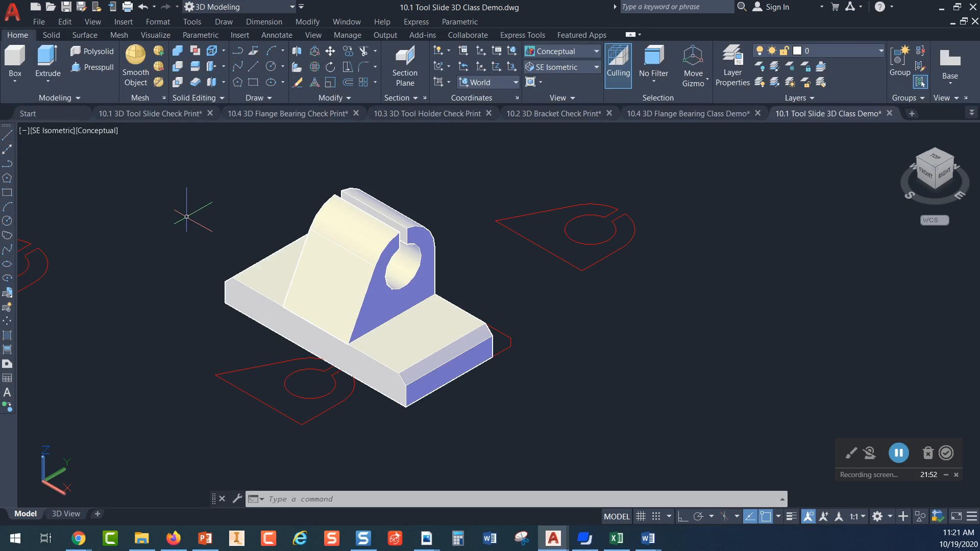
Subtract the two vertical cylinders from the combined base and upright solid to form the mounting holes.
click(316, 272)
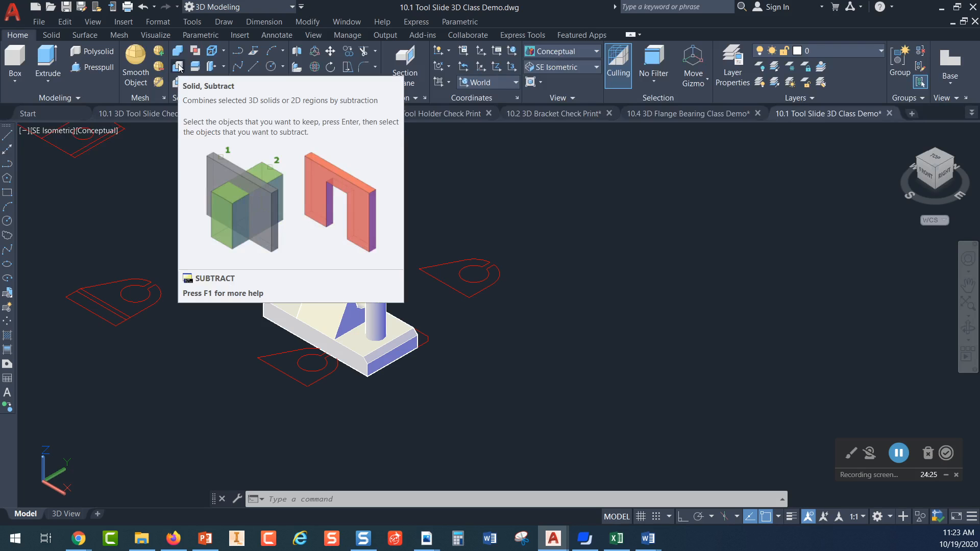
click(177, 67)
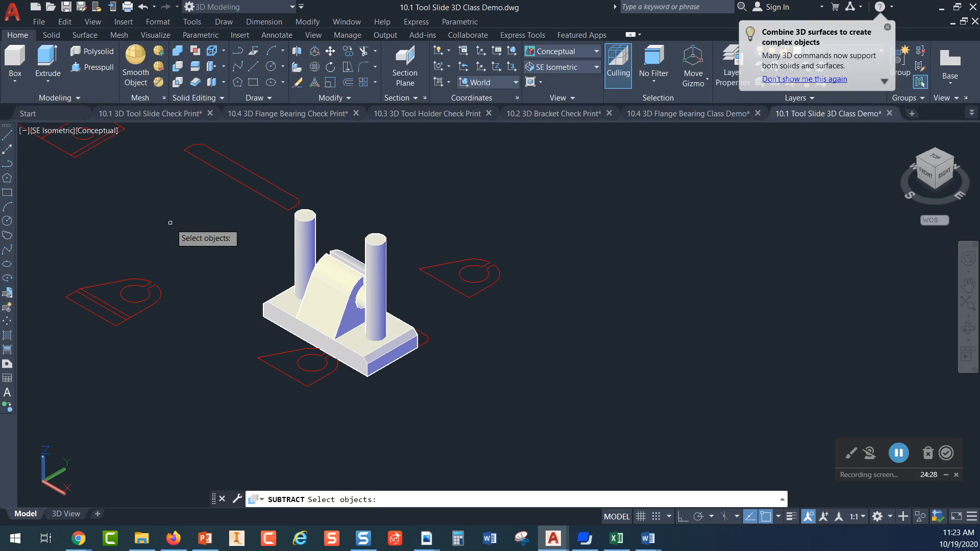
click(333, 313)
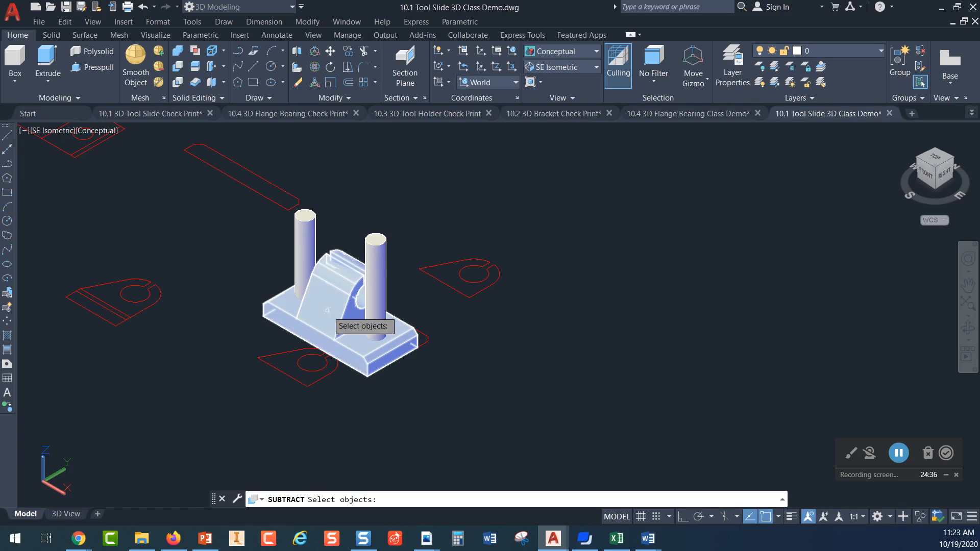
key(Return)
click(304, 255)
click(376, 245)
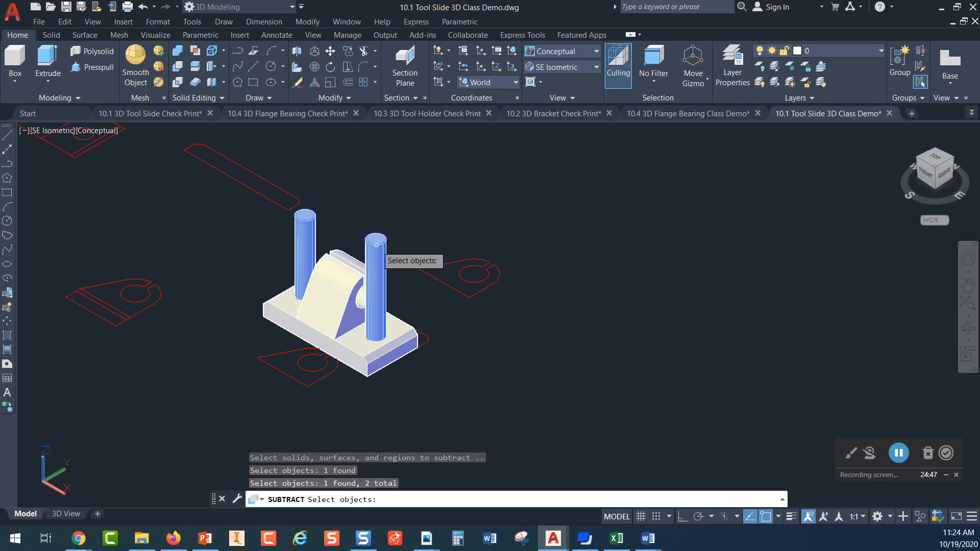
key(Return)
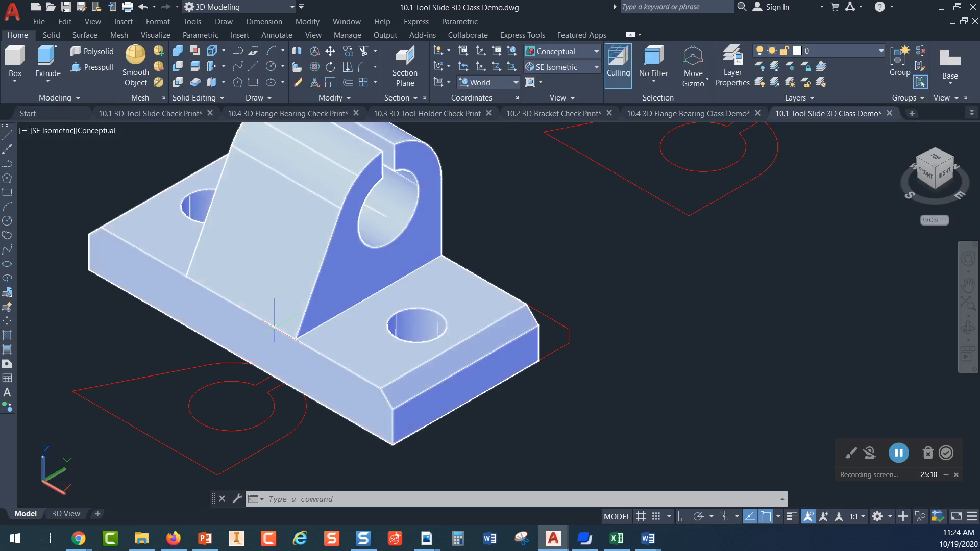
Examine the finished tool slide and its two mounting holes in the Top view and the home view.
click(937, 158)
scroll(517, 451, up, 6)
middle_drag(519, 448, 521, 304)
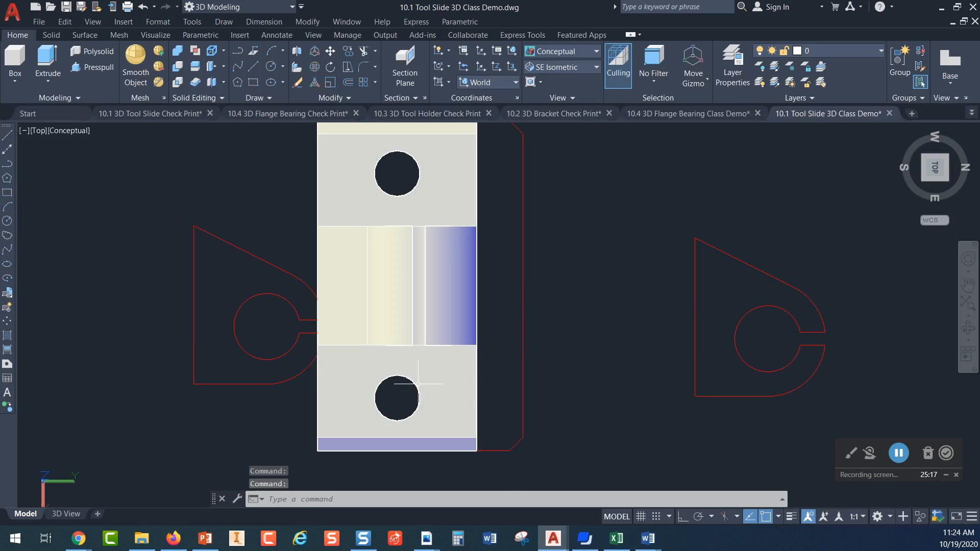
mouse_move(917, 164)
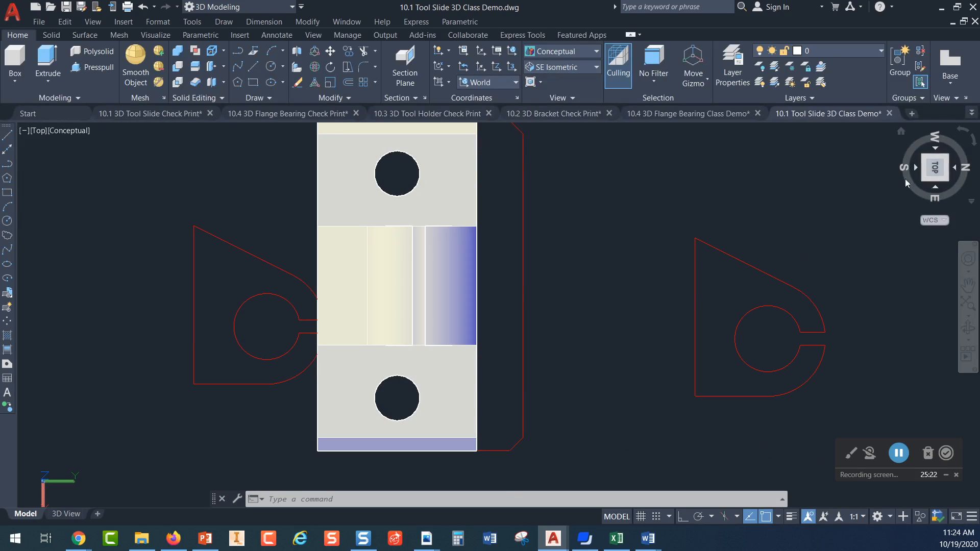
click(901, 131)
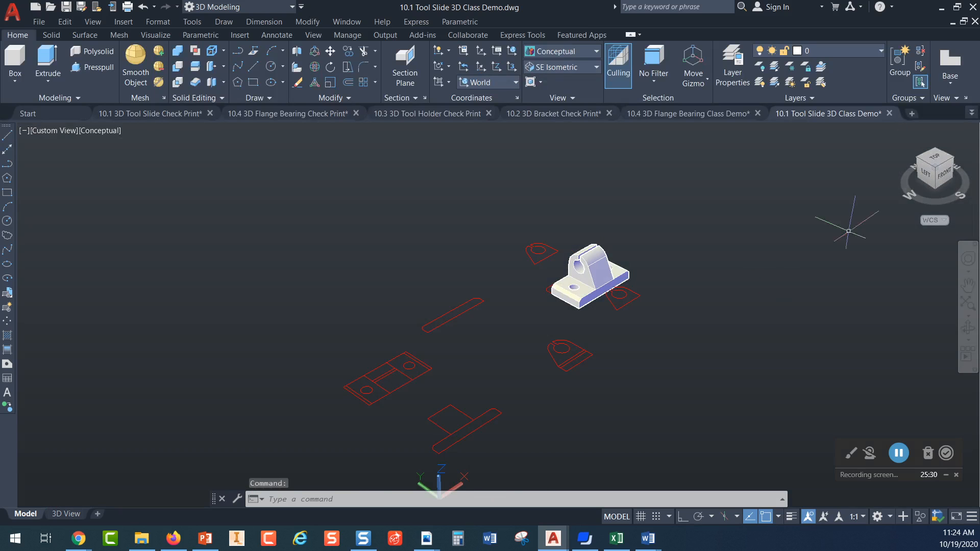
middle_drag(737, 292, 542, 264)
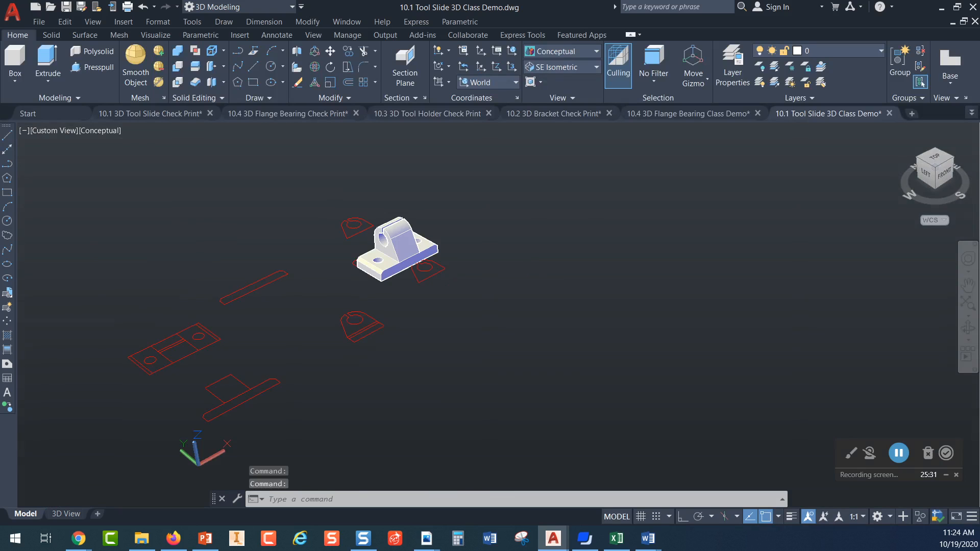
Undo the view change to return to SE Isometric and inspect the finished tool slide.
scroll(465, 254, up, 1)
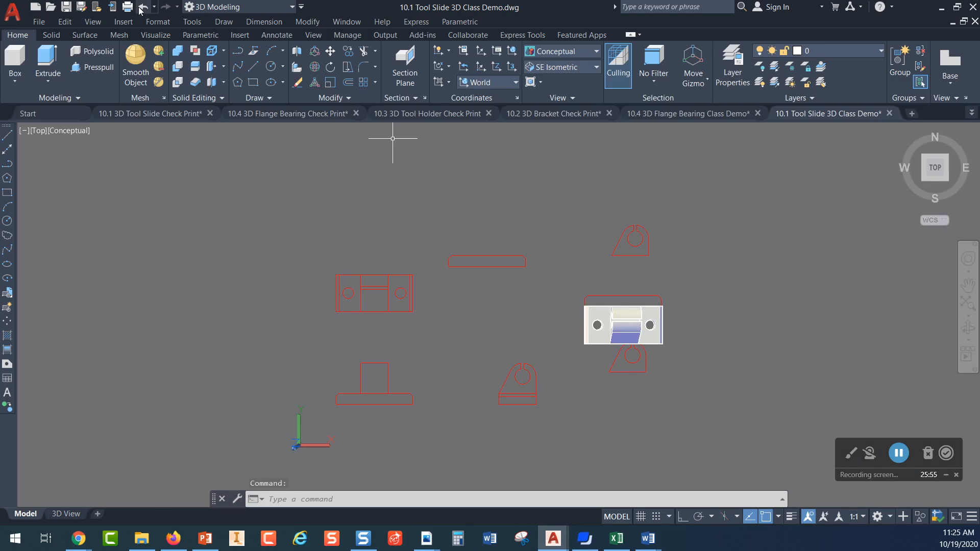
click(141, 10)
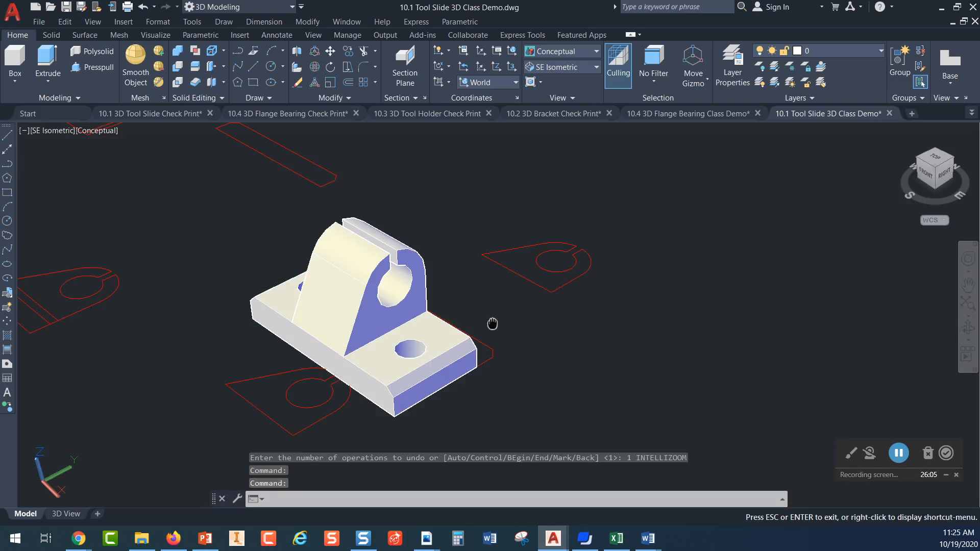
drag(492, 324, 543, 287)
key(Escape)
Open the 3D View layout, activate model space inside its viewport and adjust the zoom on the tool slide.
mouse_move(66, 513)
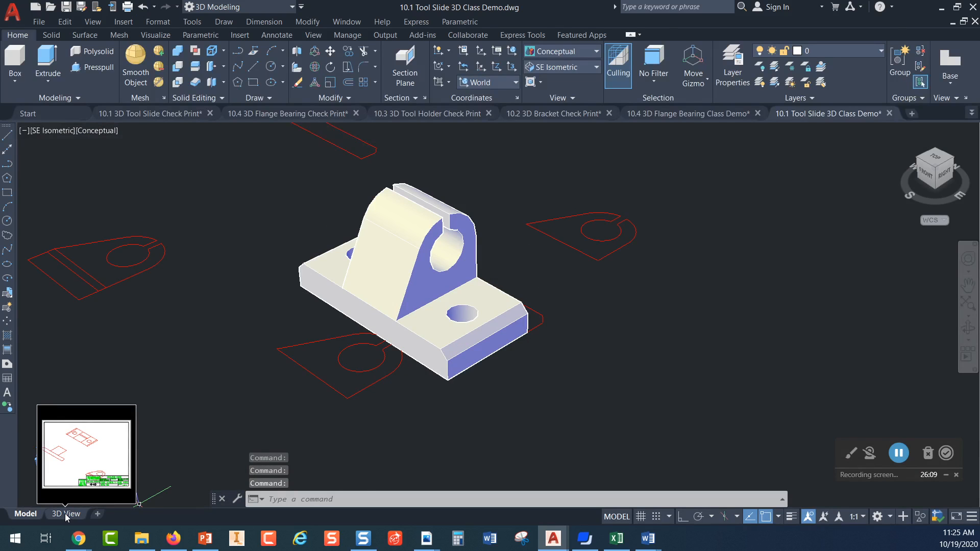
click(65, 513)
double_click(182, 260)
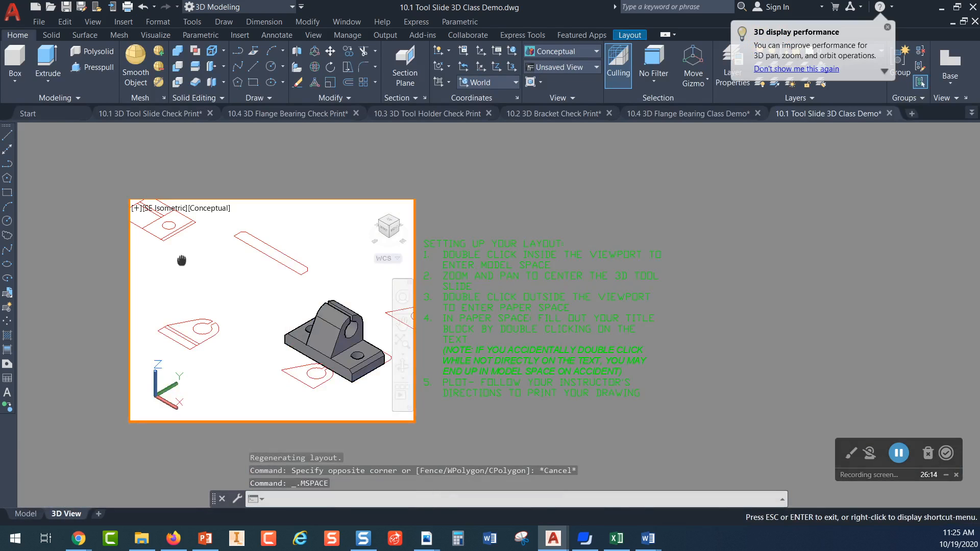
scroll(306, 297, up, 5)
key(Escape)
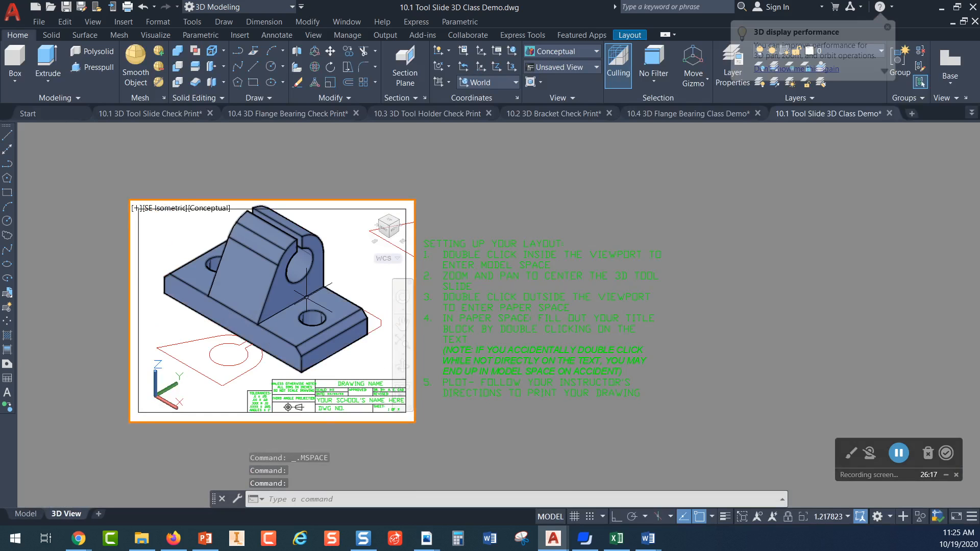
scroll(306, 297, down, 4)
click(210, 269)
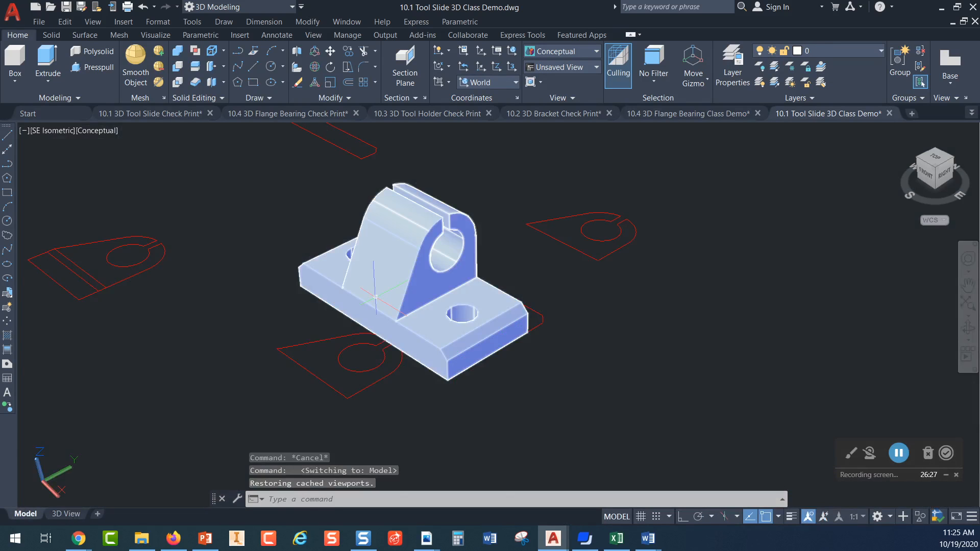
In model space, move the 2D profiles far away from the tool slide and move the solid clear of the remaining profiles.
click(368, 273)
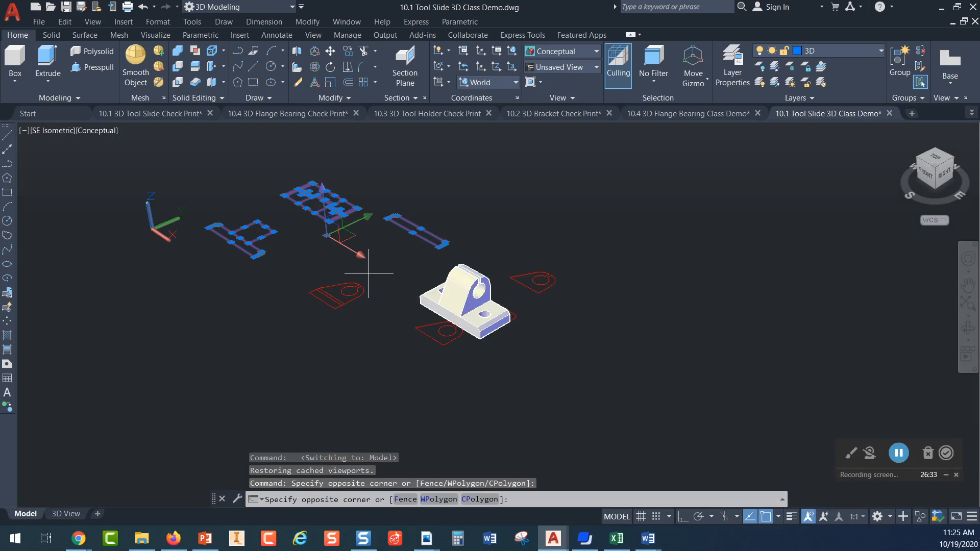
click(369, 273)
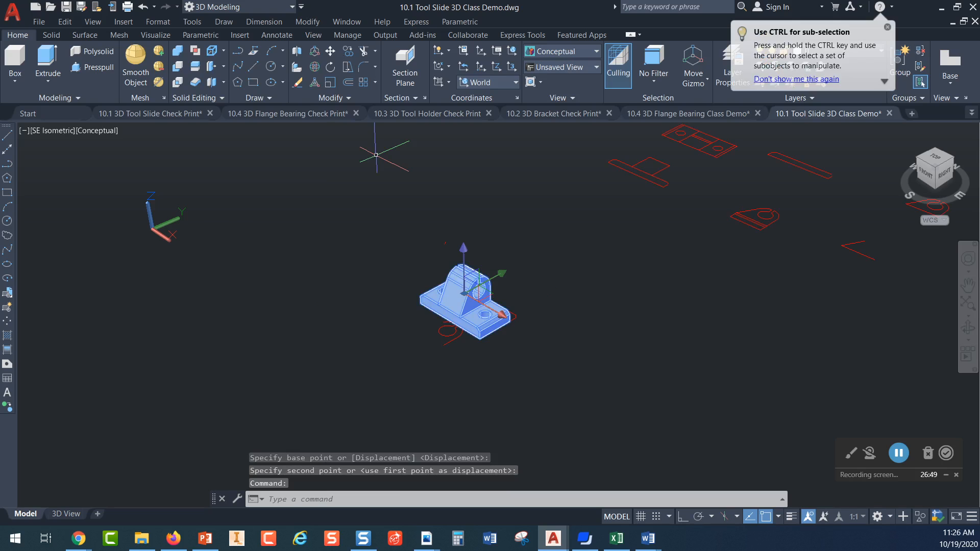
text(m)
key(Return)
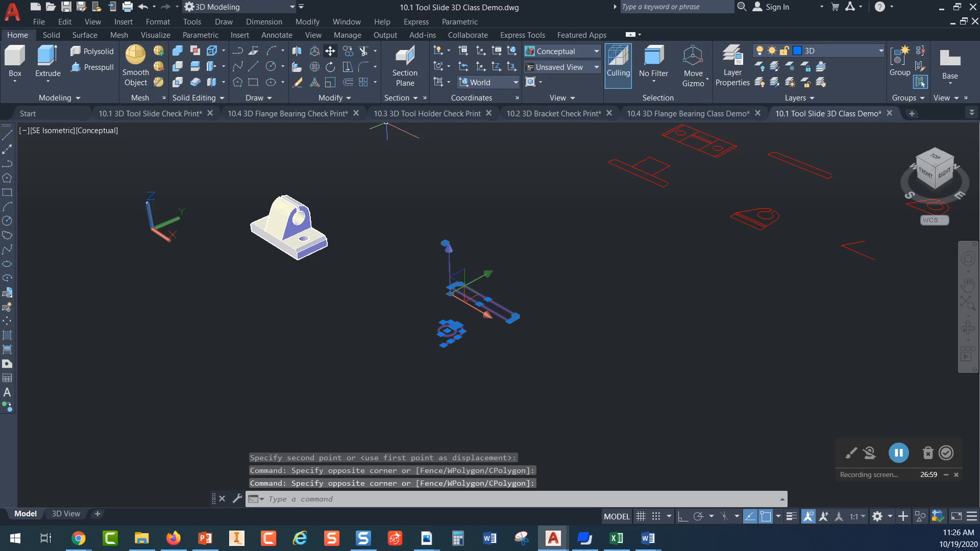
Return to the 3D View layout and zoom and centre the tool slide within its viewport.
mouse_move(69, 513)
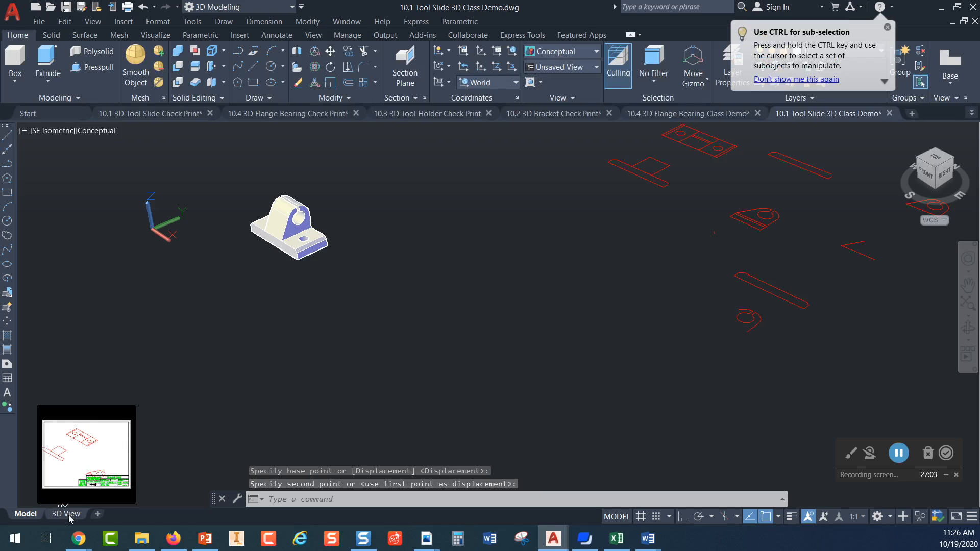
click(68, 516)
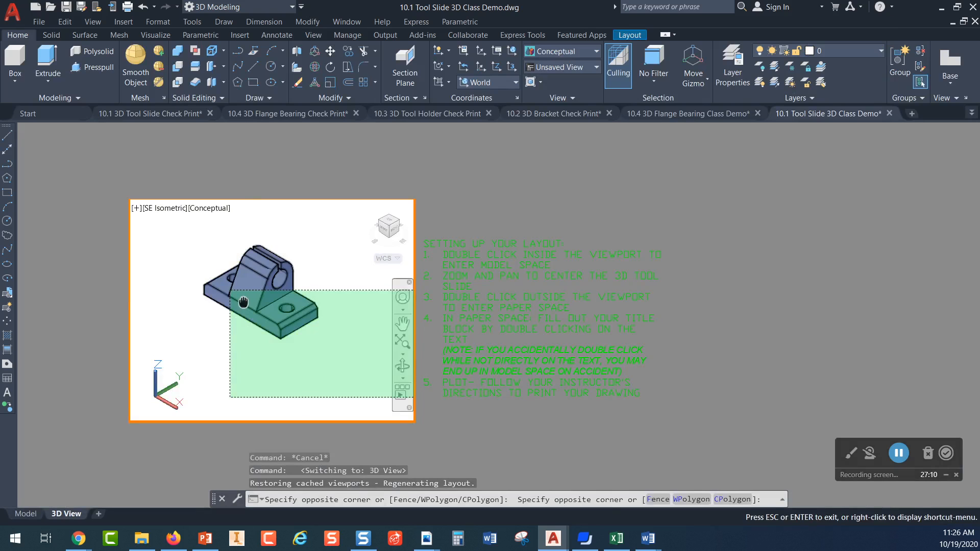
key(Escape)
scroll(325, 317, up, 3)
scroll(325, 316, down, 2)
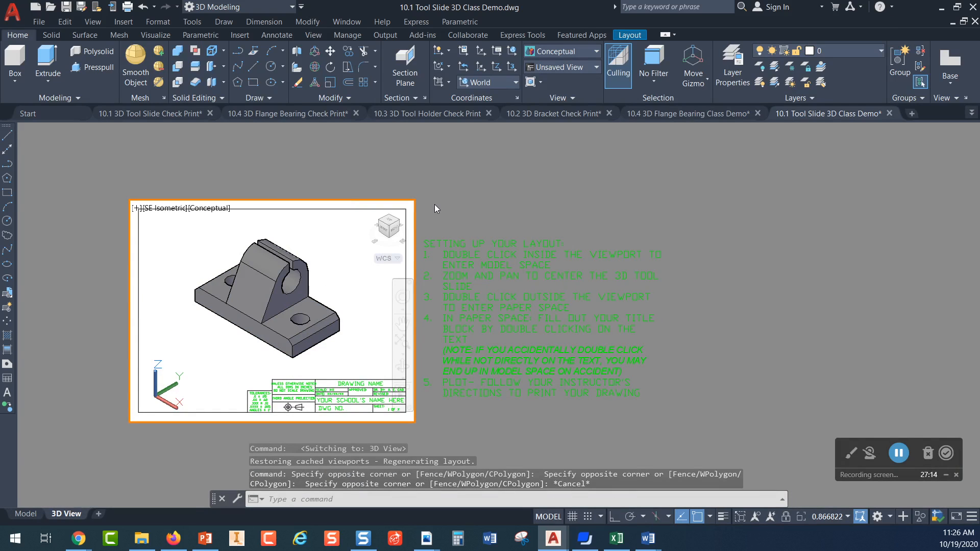
scroll(290, 298, up, 1)
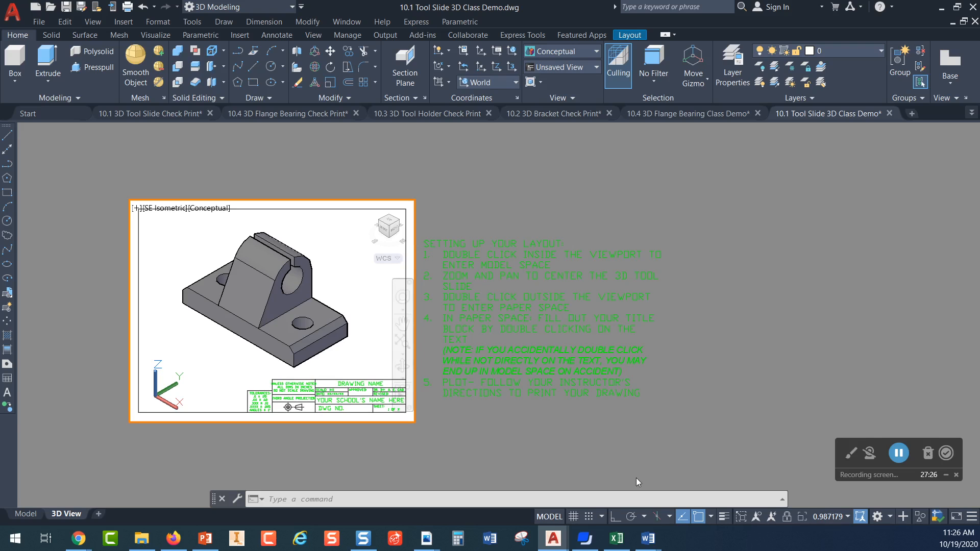
Switch the layout to paper space and try a 1:2 scale for the viewport before setting it to 1:1.
click(554, 516)
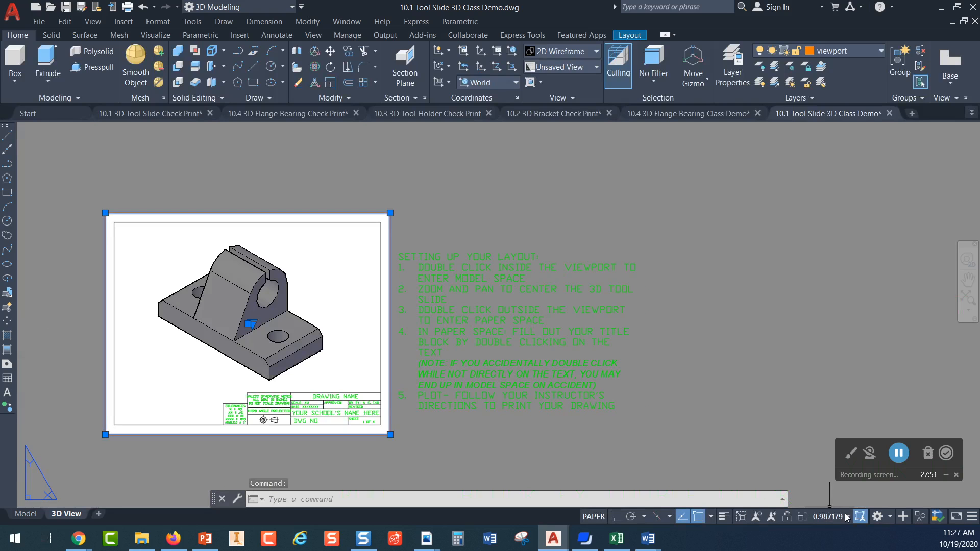
click(846, 517)
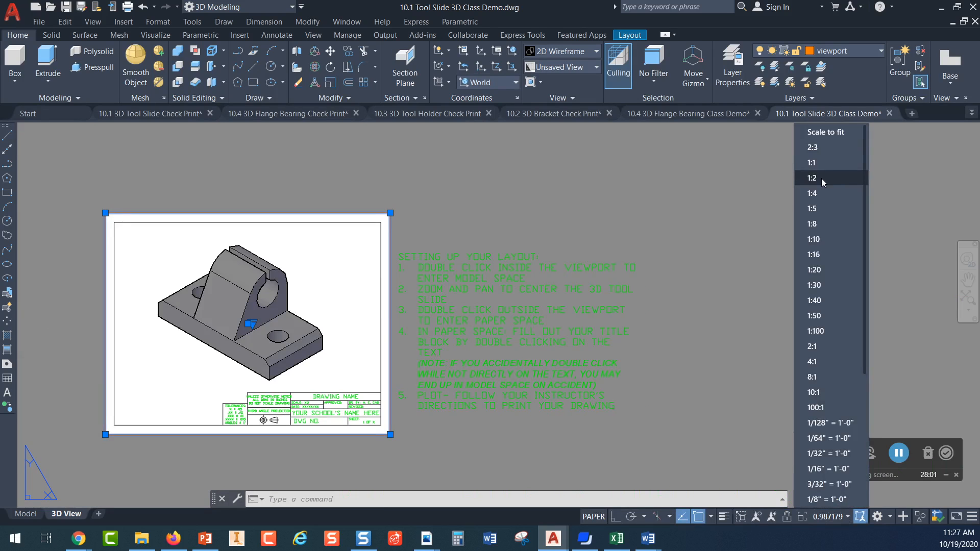
click(822, 178)
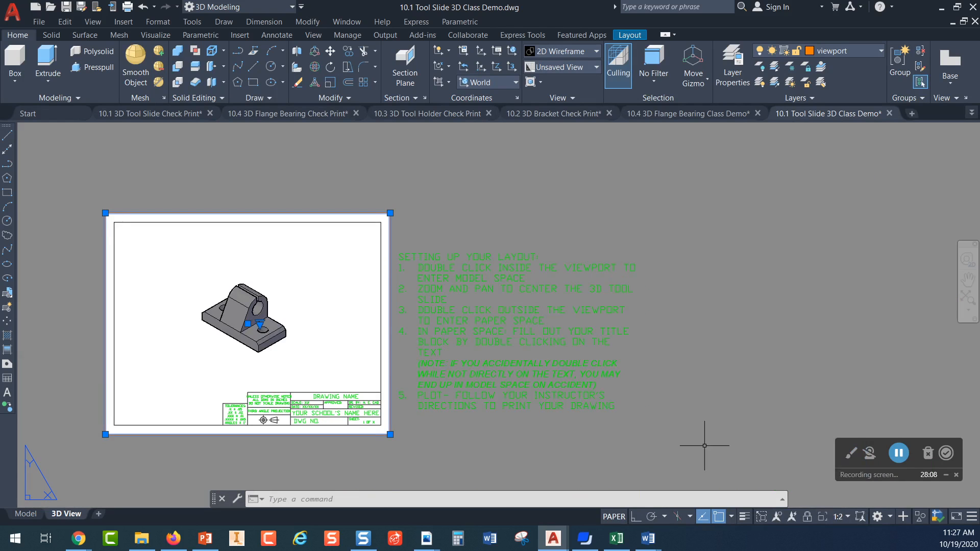
click(758, 184)
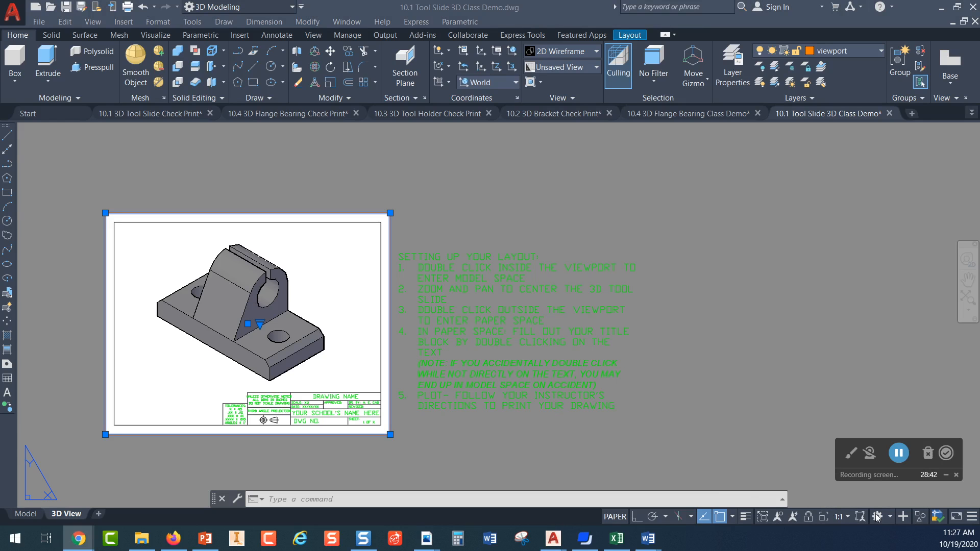
Lock the selected layout viewport and deselect it.
click(808, 520)
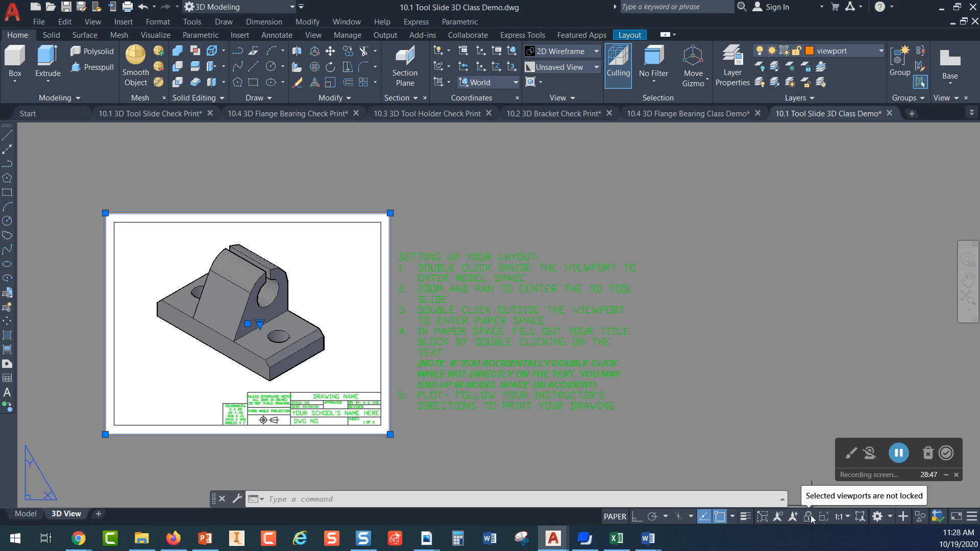
click(810, 517)
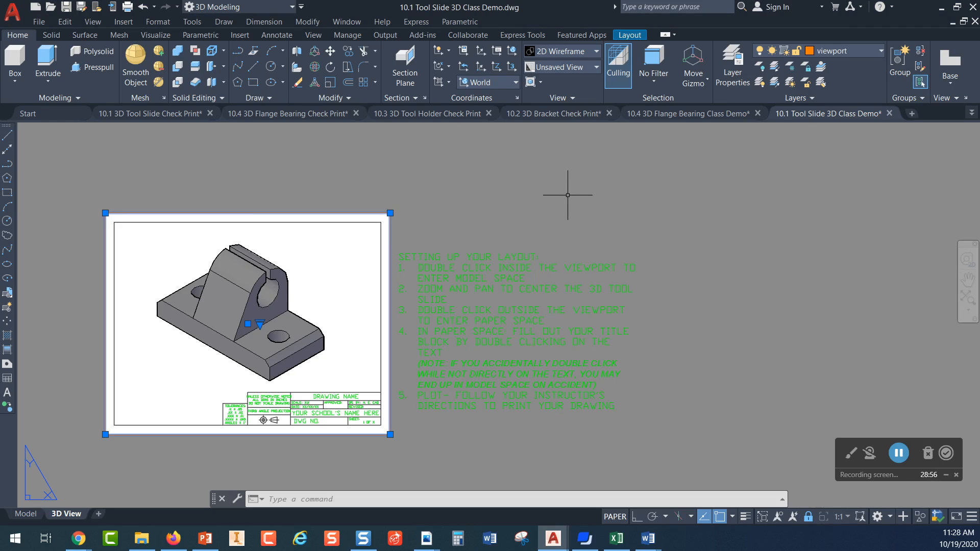
key(Escape)
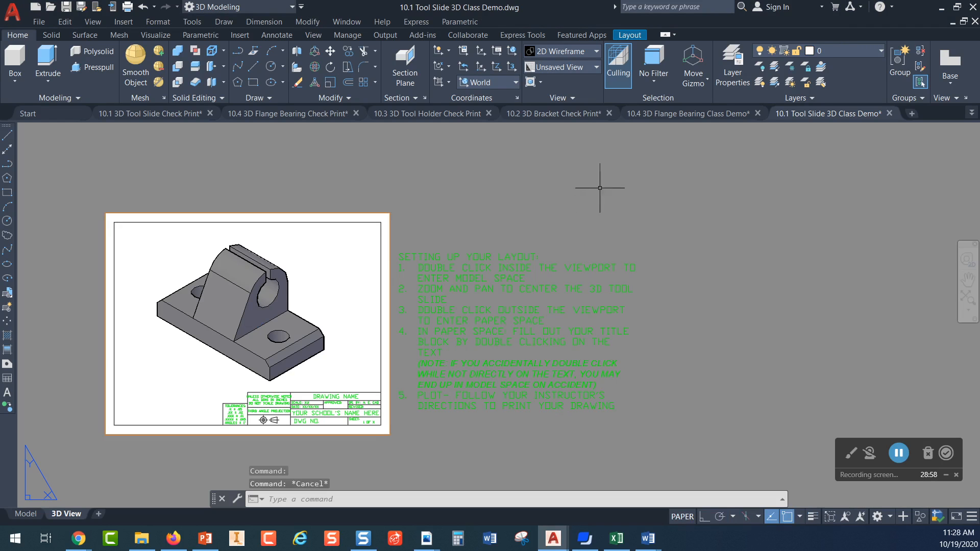
Return to model space and examine the relocated 2D profiles up close.
click(25, 514)
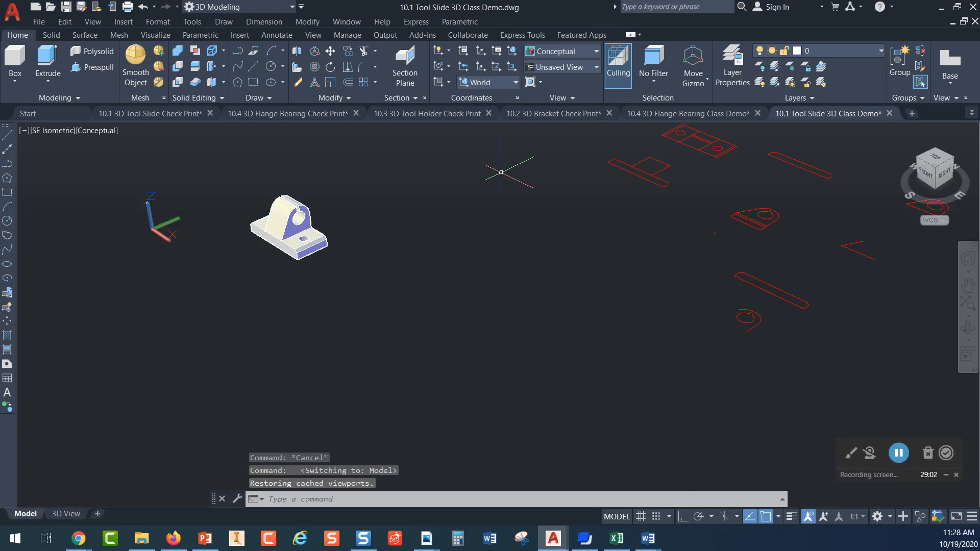
scroll(691, 190, up, 2)
middle_drag(691, 191, 352, 301)
scroll(363, 286, up, 2)
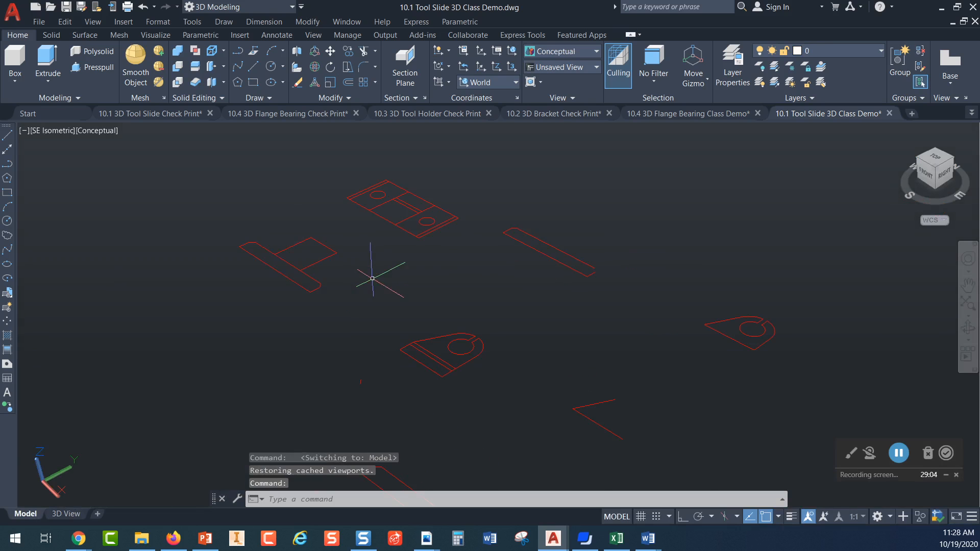
middle_drag(580, 335, 535, 327)
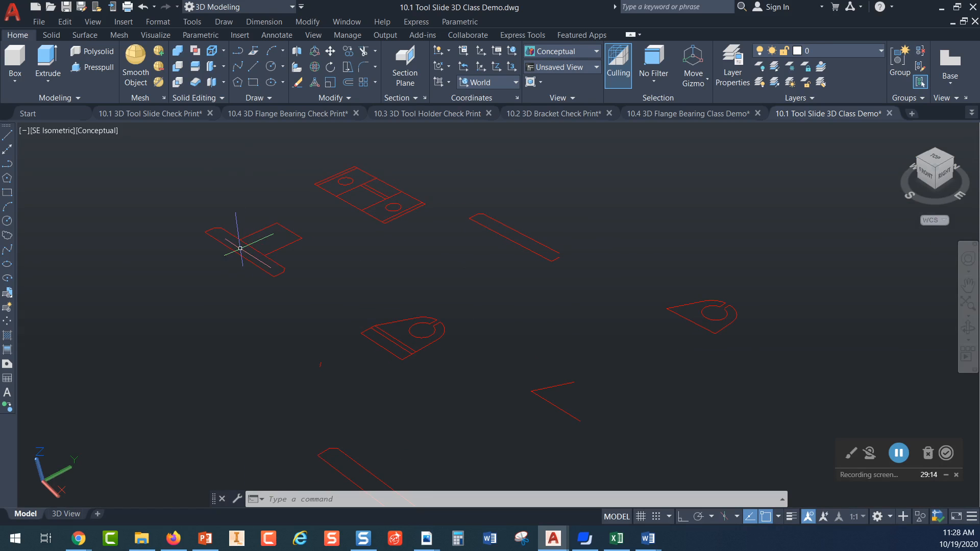
middle_drag(519, 214, 412, 286)
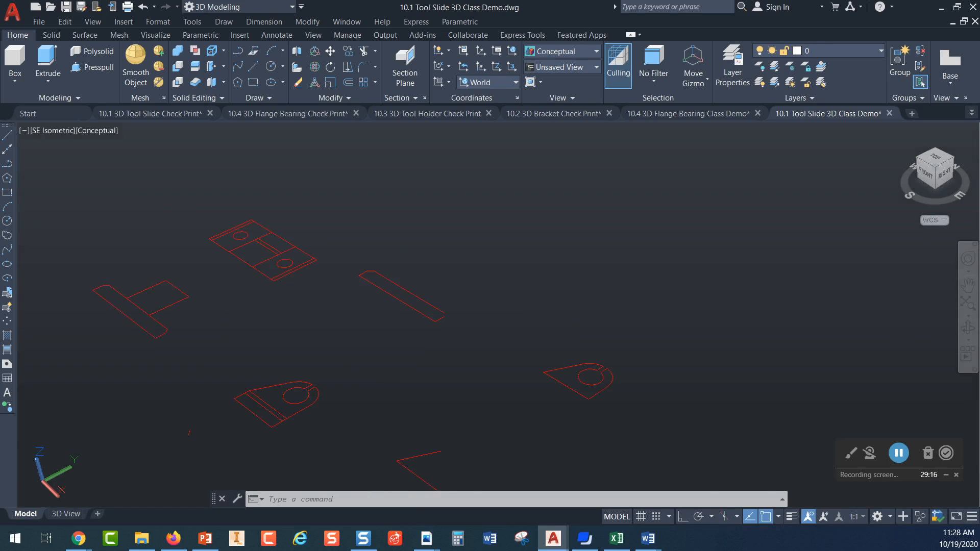
scroll(411, 288, up, 2)
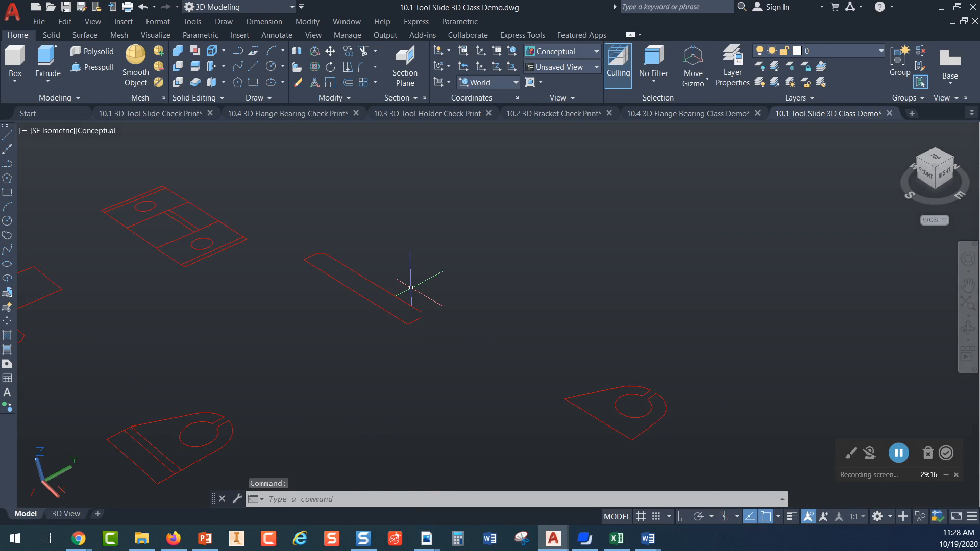
Check the workspace choices and try to Presspull the long open base profile by its edge.
click(292, 7)
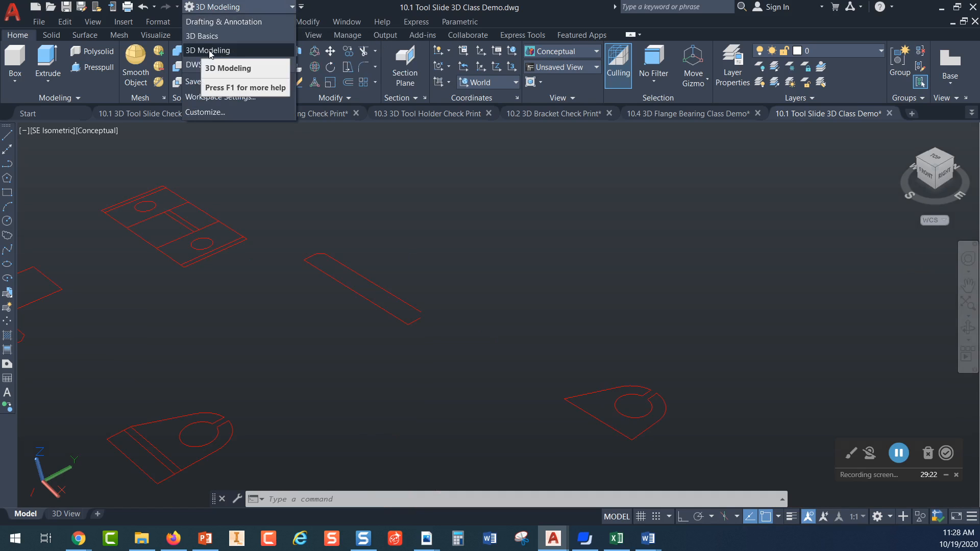
click(357, 177)
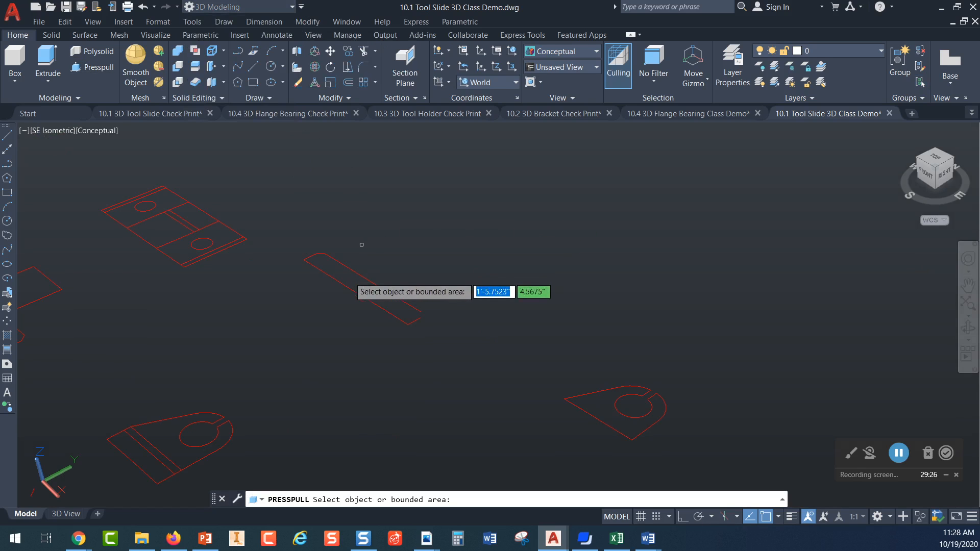
click(343, 281)
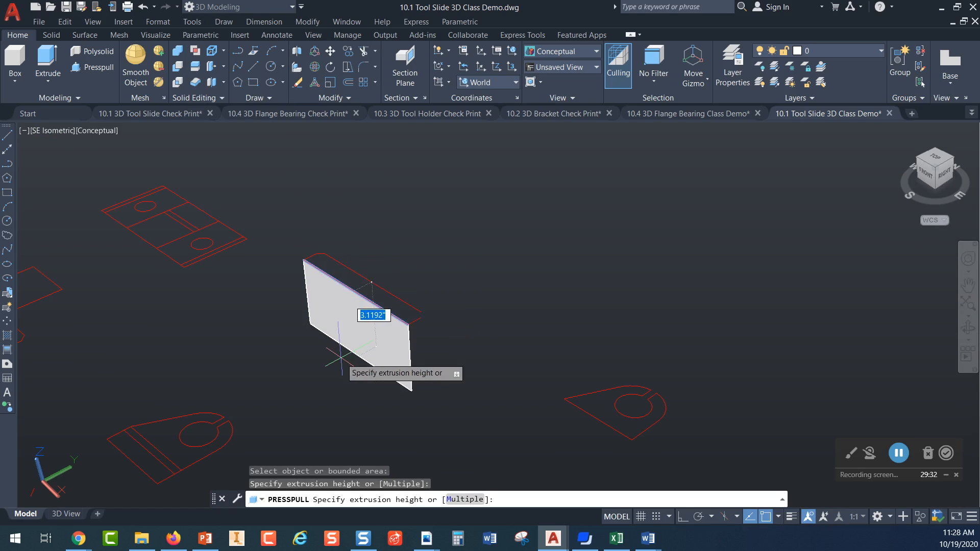
key(Escape)
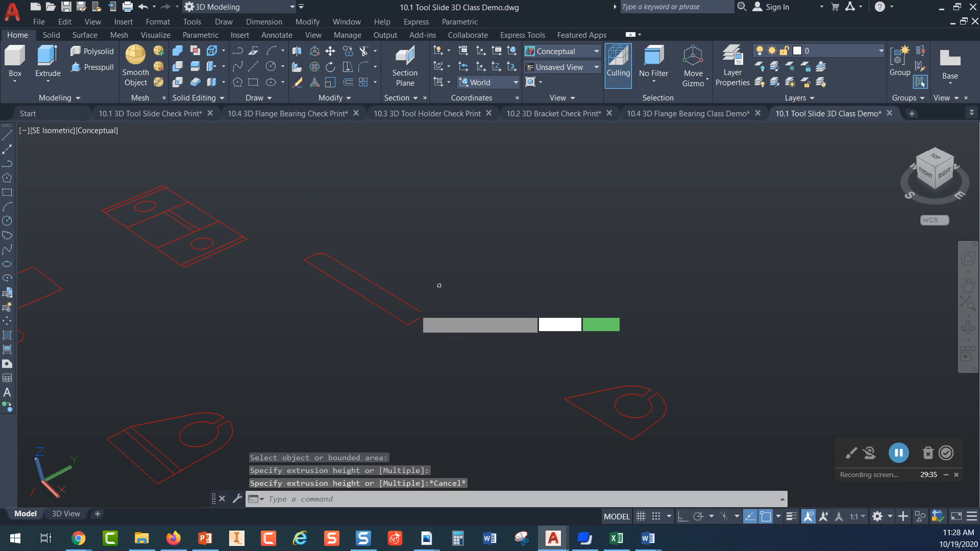
Try to Presspull the area inside the long open-ended base profile.
key(Return)
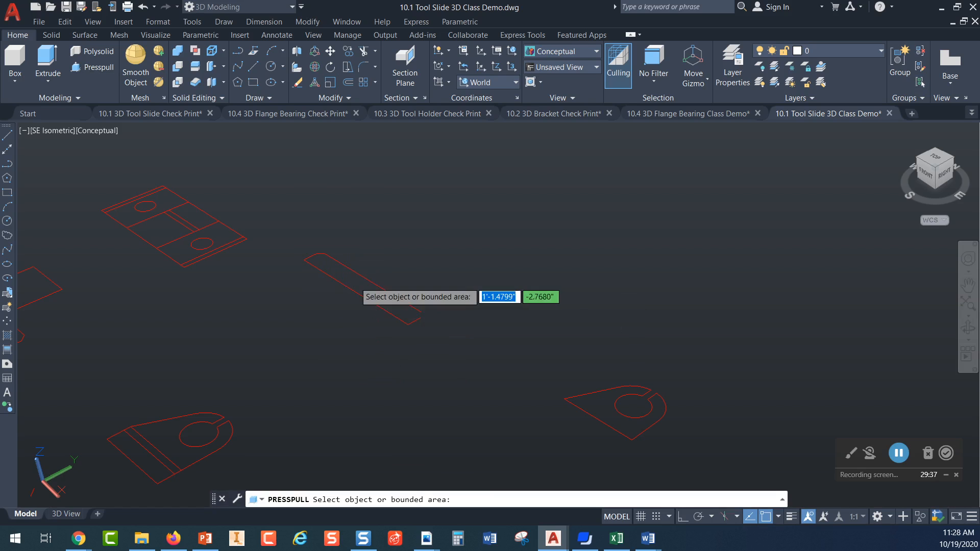
click(354, 282)
key(Return)
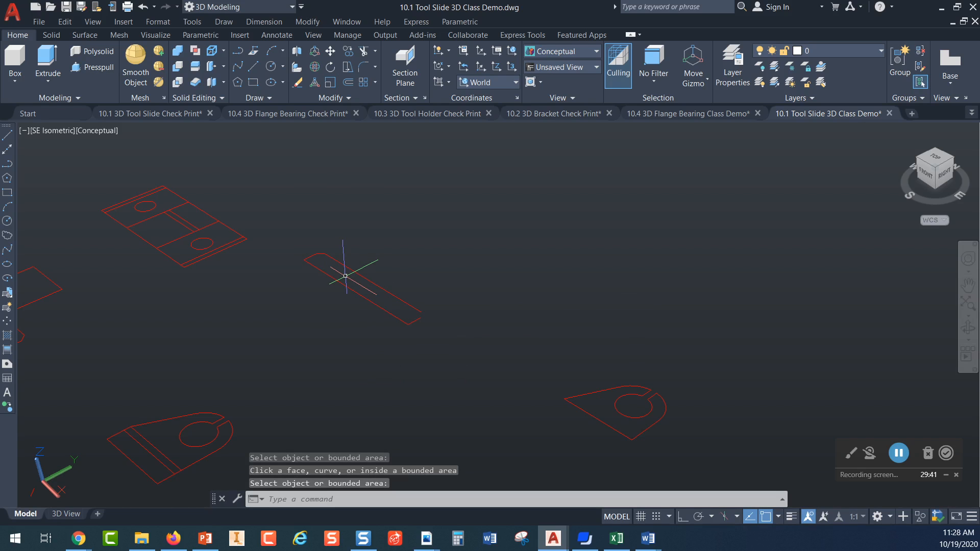
key(Return)
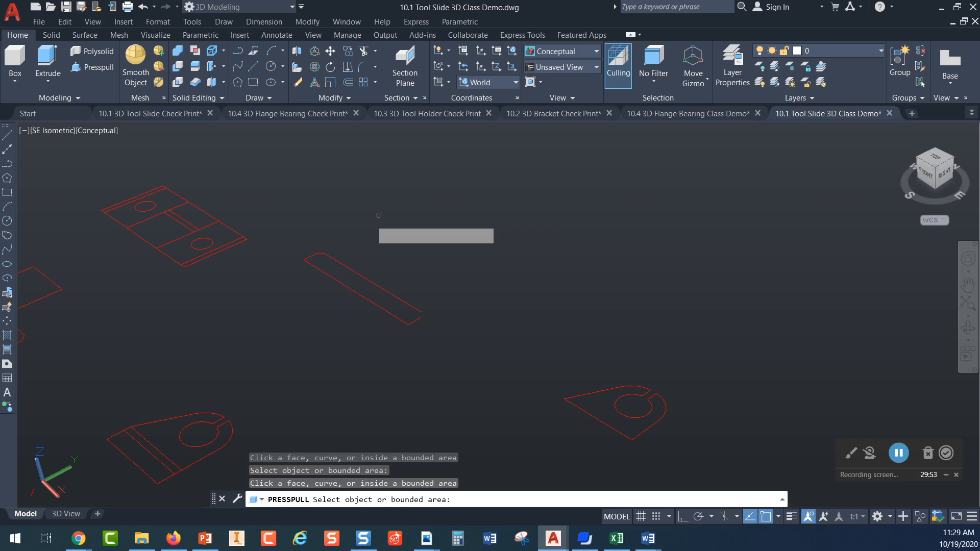
key(Return)
Switch to the 10.4 3D Flange Bearing Class Demo drawing and look over its profiles and solids.
scroll(378, 215, down, 1)
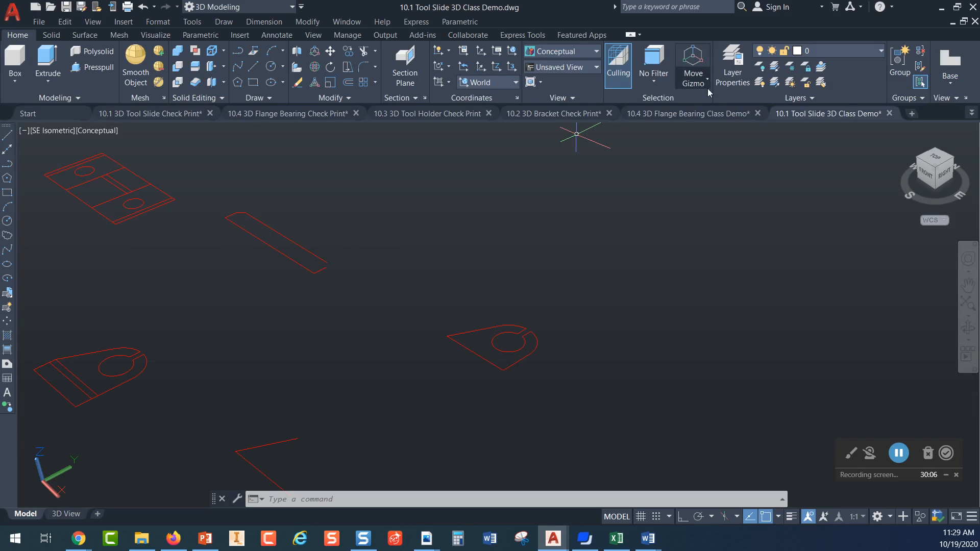
click(696, 114)
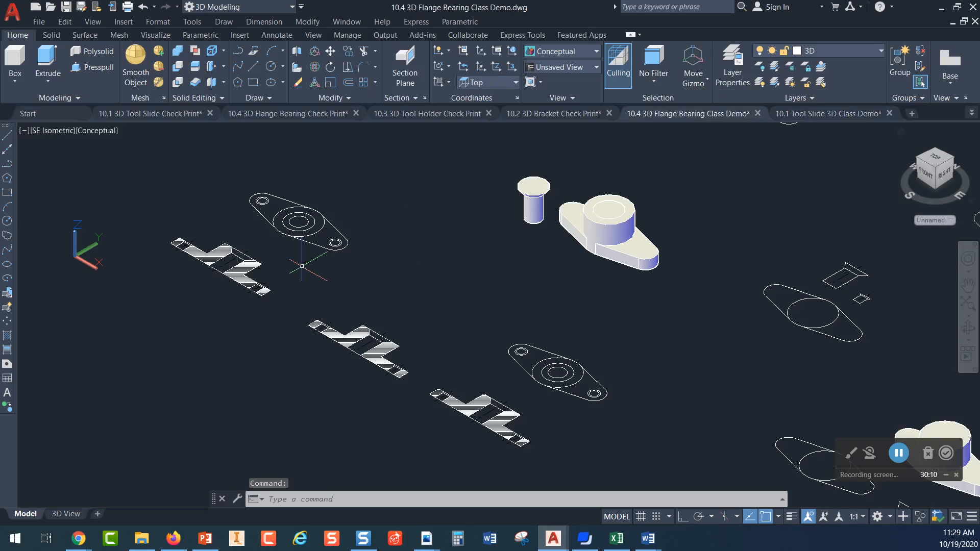
middle_drag(712, 271, 560, 246)
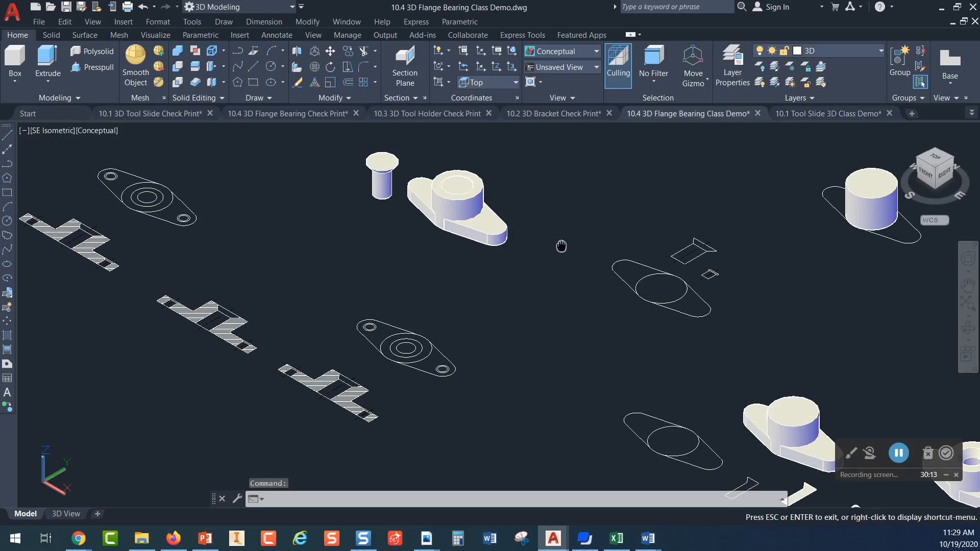
scroll(561, 246, down, 5)
key(Escape)
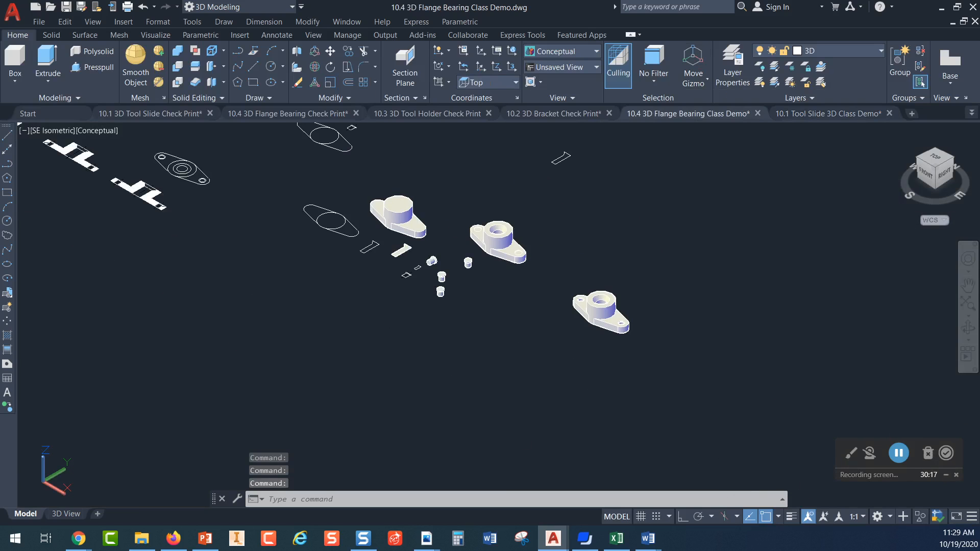
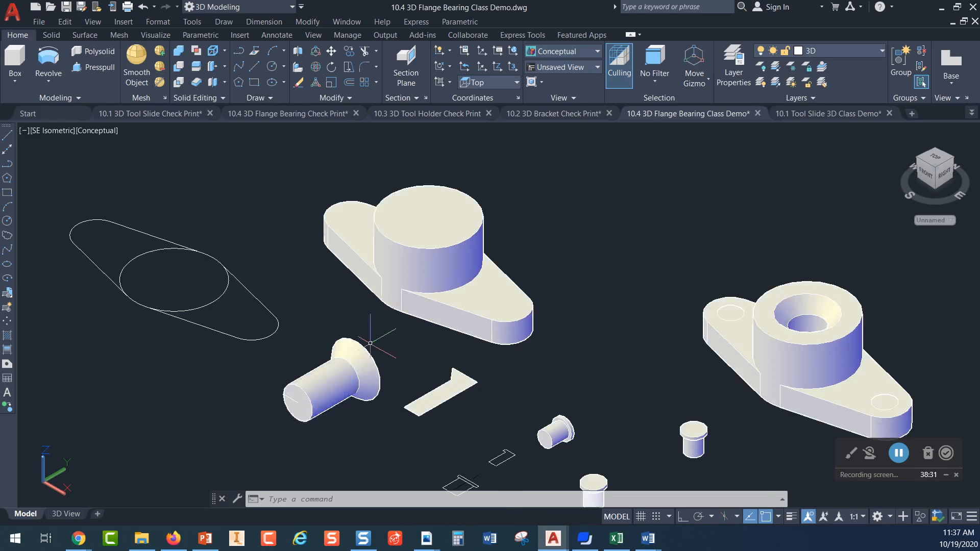
scroll(370, 343, up, 3)
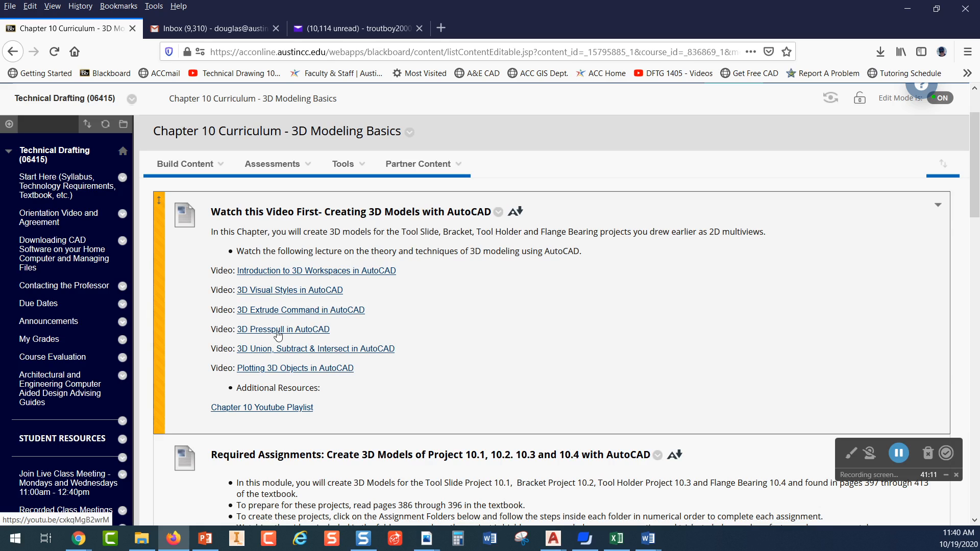
In the browser, open the Assignment 1 - Project 10.1 3D Model of Tool Slide folder from the Chapter 10 curriculum page.
scroll(278, 335, down, 4)
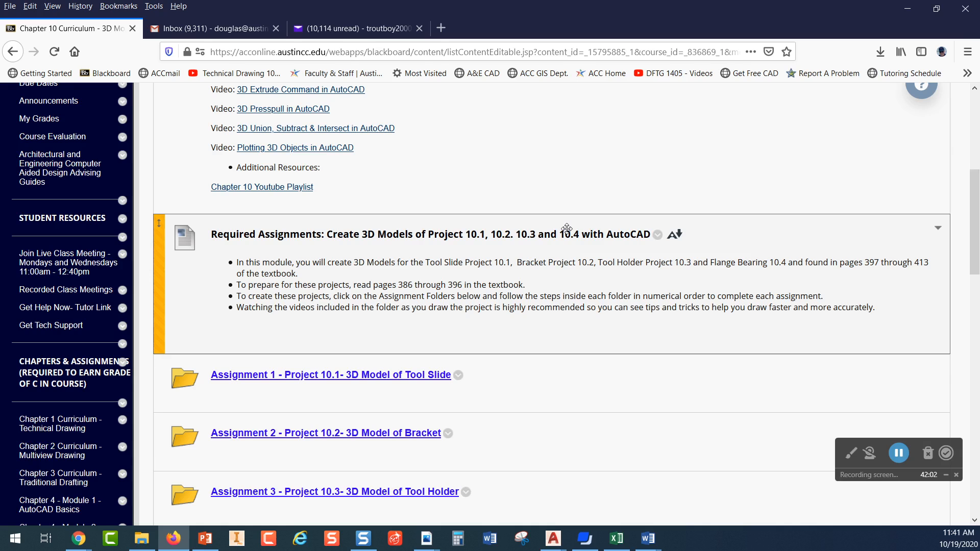
scroll(411, 225, down, 3)
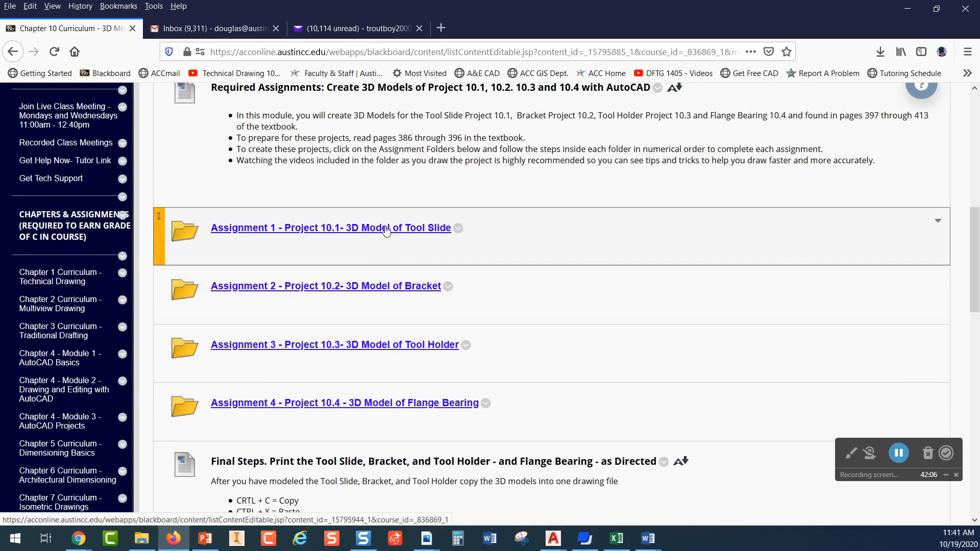
click(381, 229)
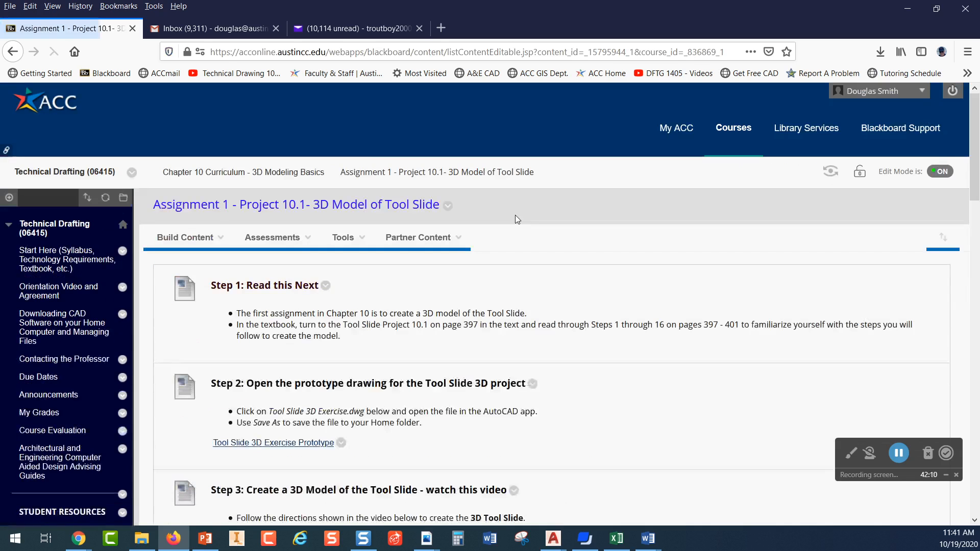
Read through the Tool Slide assignment's Steps 1 to 4, including the prototype drawing, video and helpsheet links.
scroll(516, 215, down, 3)
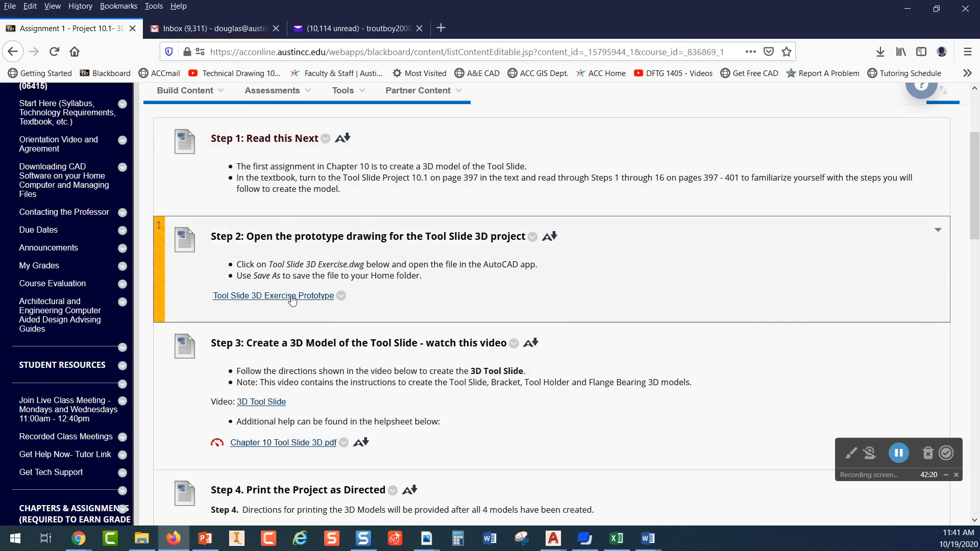
scroll(288, 291, down, 2)
scroll(288, 289, down, 1)
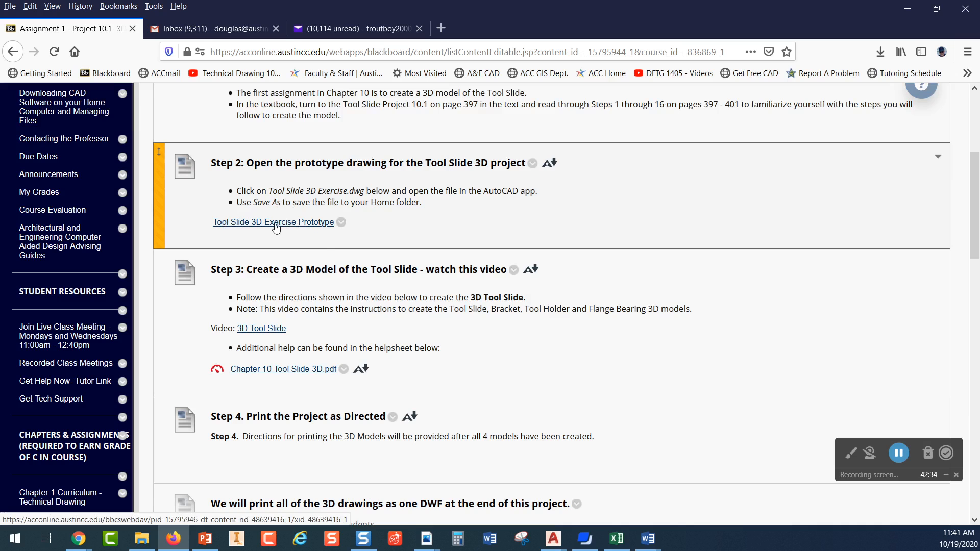
scroll(281, 224, down, 3)
scroll(282, 218, down, 3)
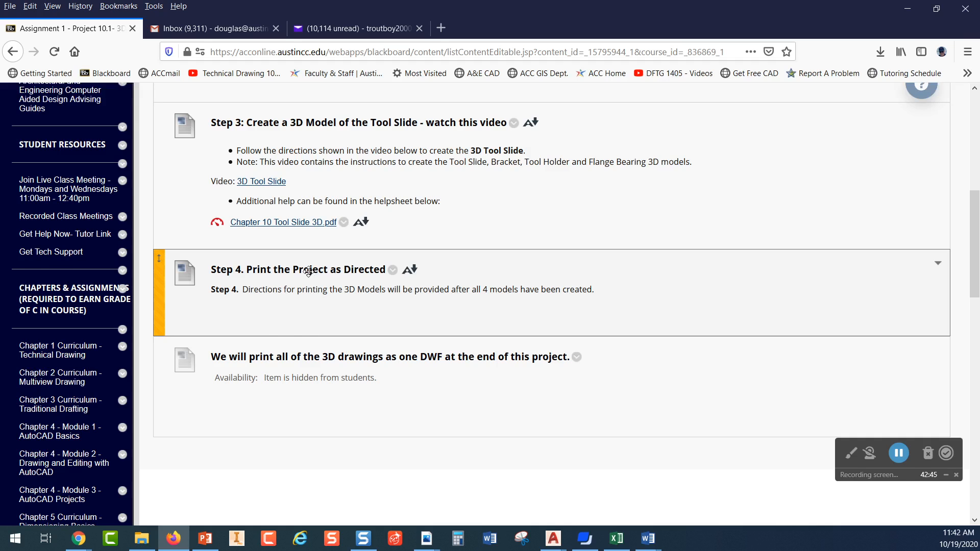
scroll(308, 271, up, 7)
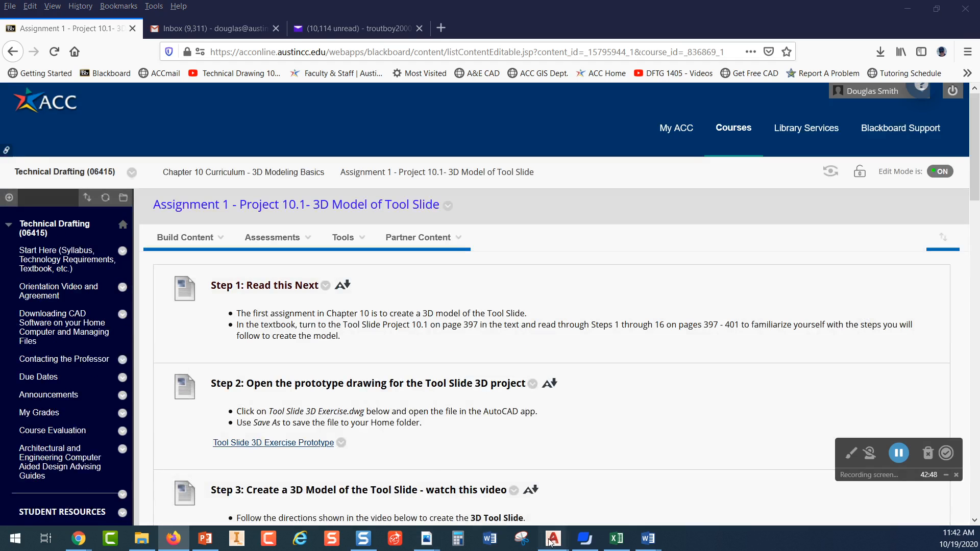
Switch to AutoCAD's 10.1, 10.2 &10.3 Combined Check Print drawing and show its model space.
mouse_move(546, 541)
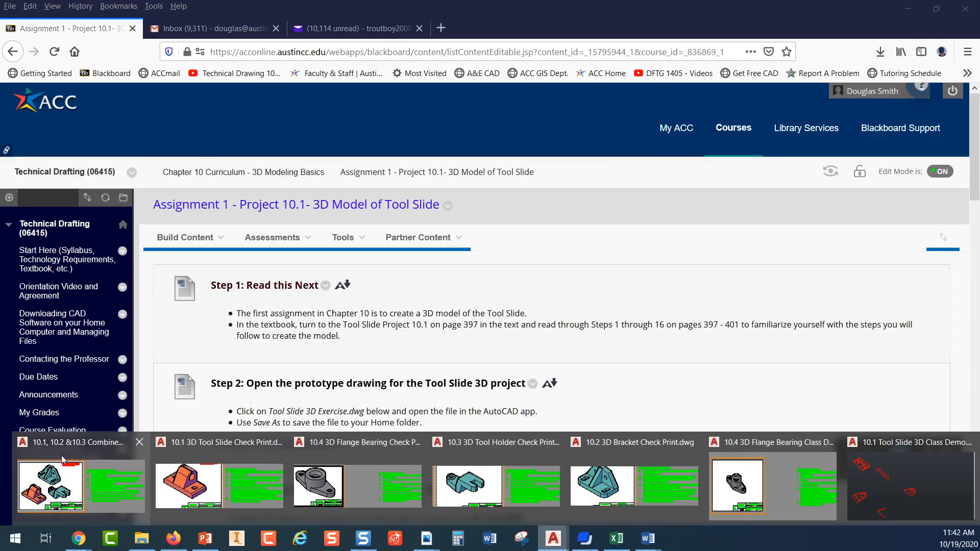
click(51, 485)
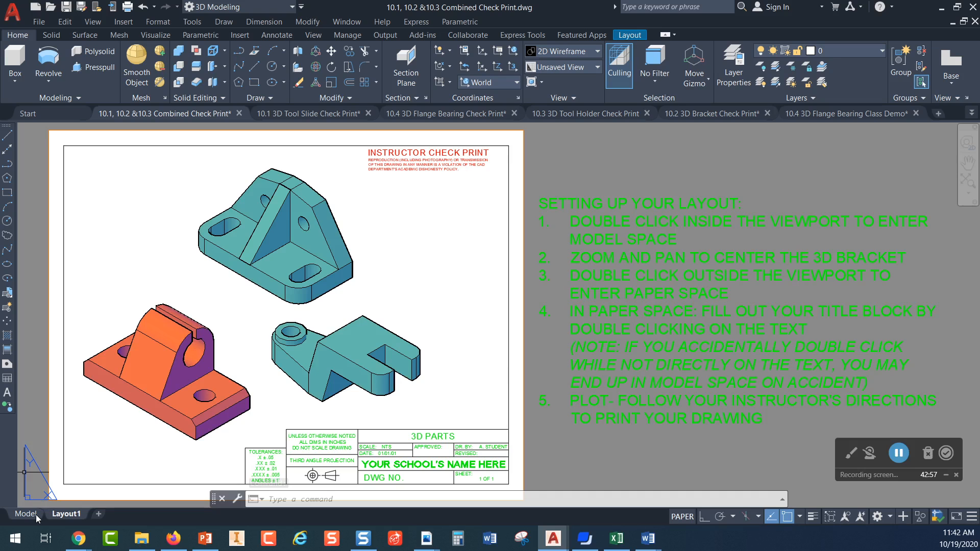
click(35, 515)
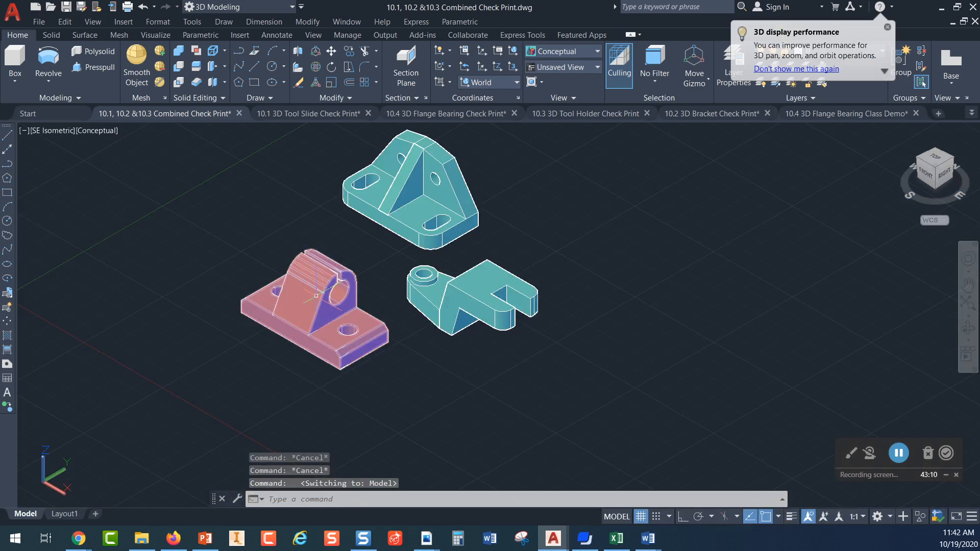
Copy the orange tool slide solid to the clipboard with its lowest front corner as the base point.
click(315, 295)
right_click(316, 291)
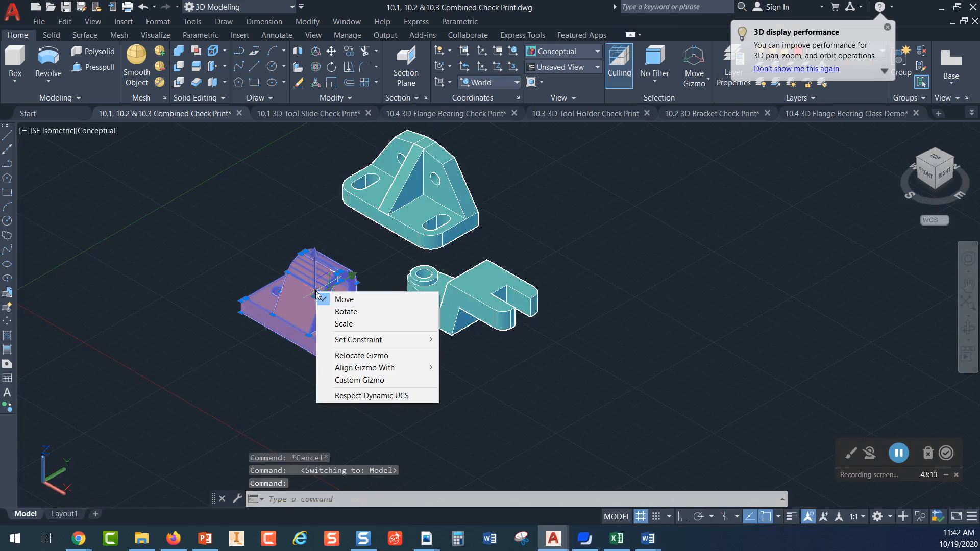
right_click(312, 300)
mouse_move(366, 56)
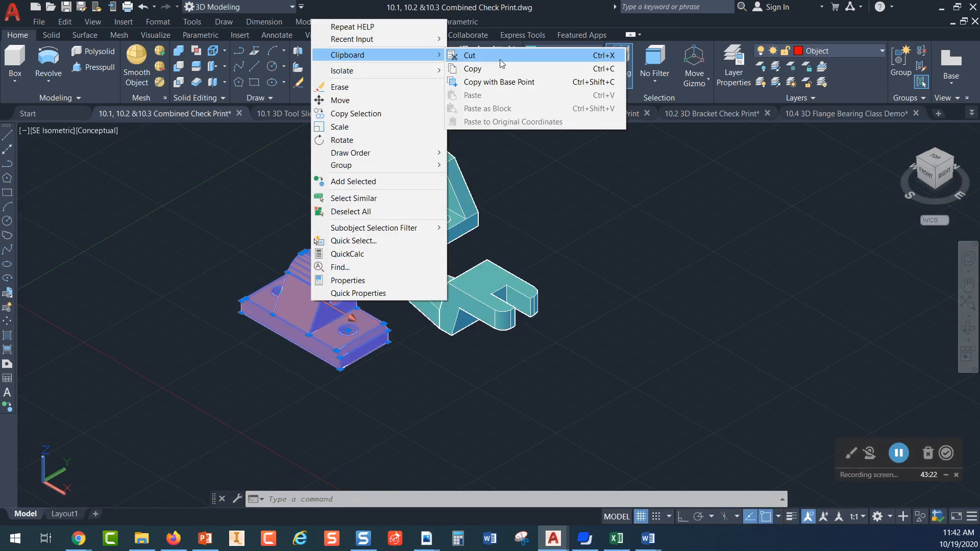
click(505, 82)
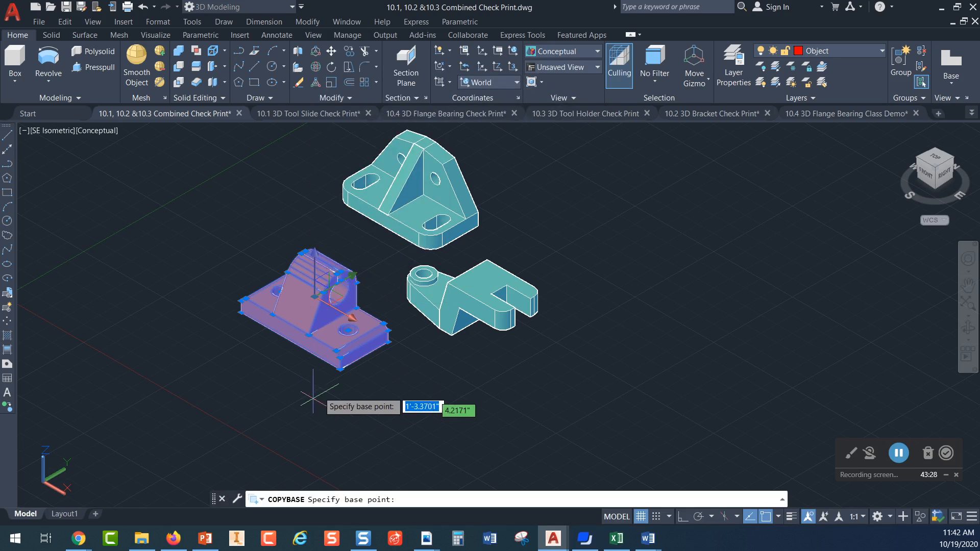
click(340, 369)
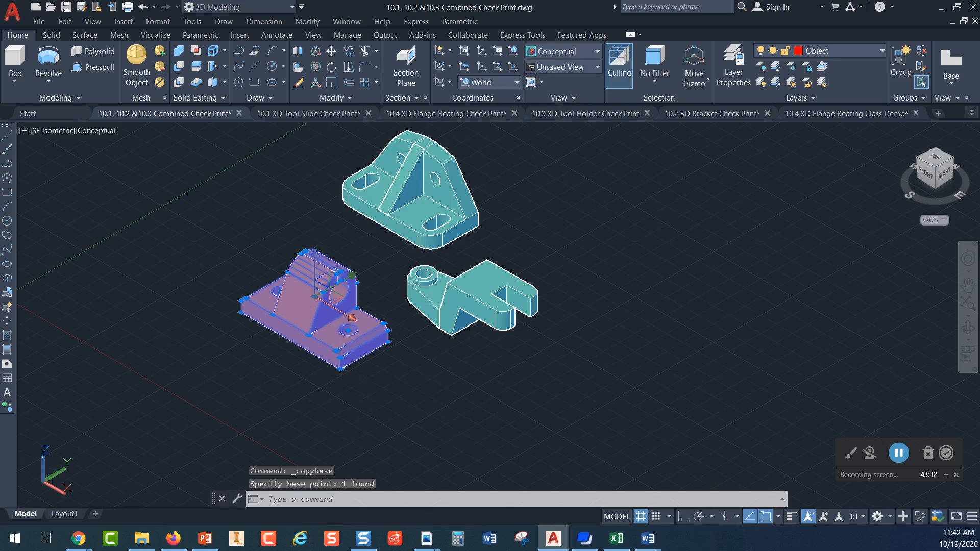
Paste the tool slide to its original coordinates in the model space of the 10.4 3D Flange Bearing Class Demo drawing.
click(819, 114)
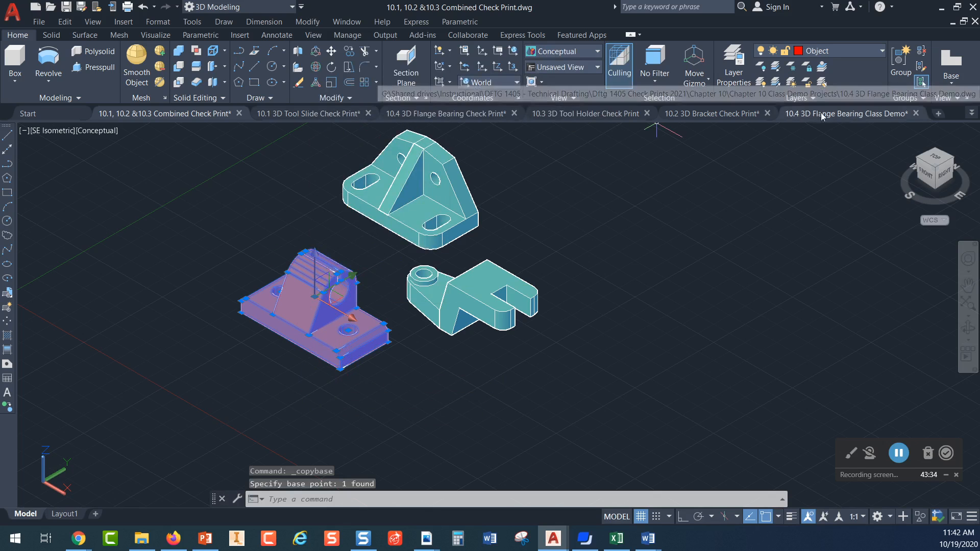
click(26, 513)
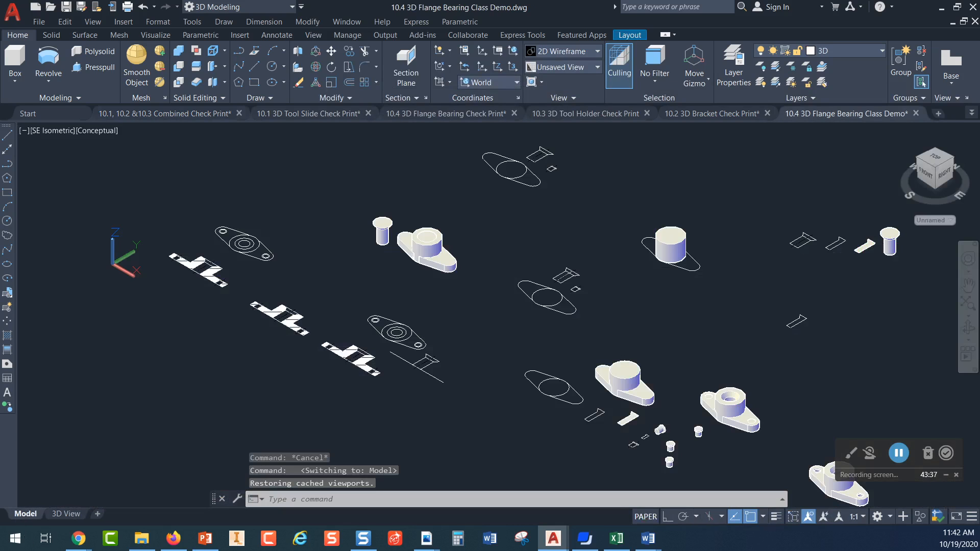
right_click(276, 177)
mouse_move(303, 206)
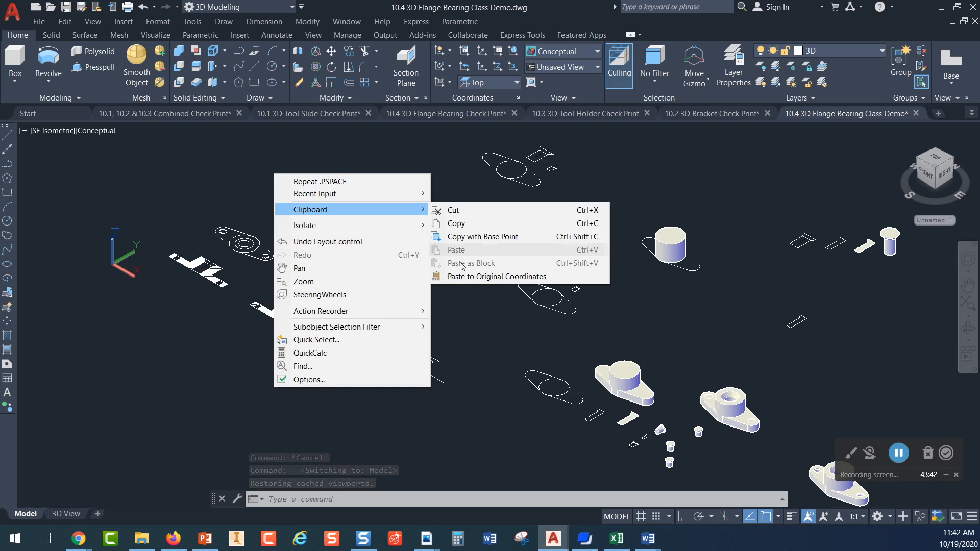
click(490, 276)
Move the pasted tool slide off the hatched section into the open space between the 2D views and the flange bearing solid.
scroll(216, 289, up, 6)
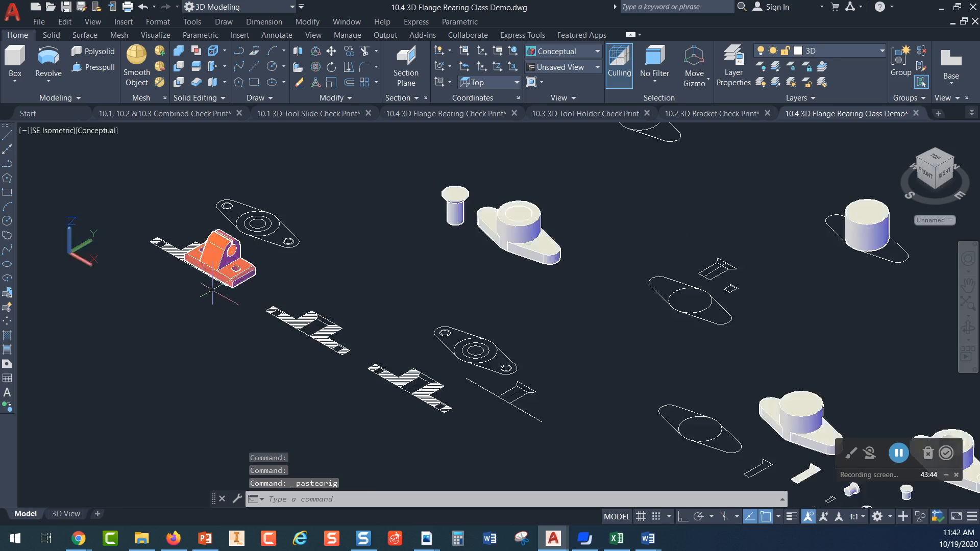
click(234, 207)
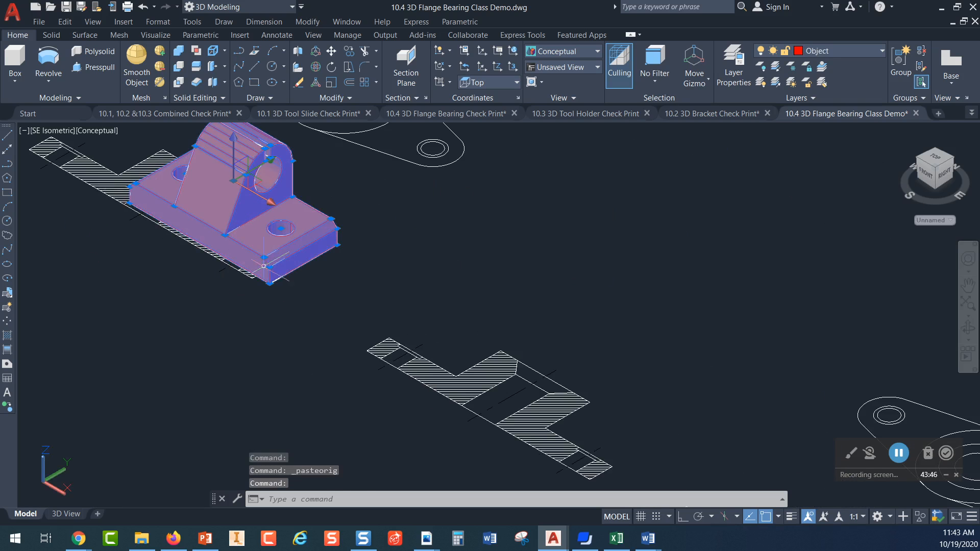
click(333, 52)
click(208, 186)
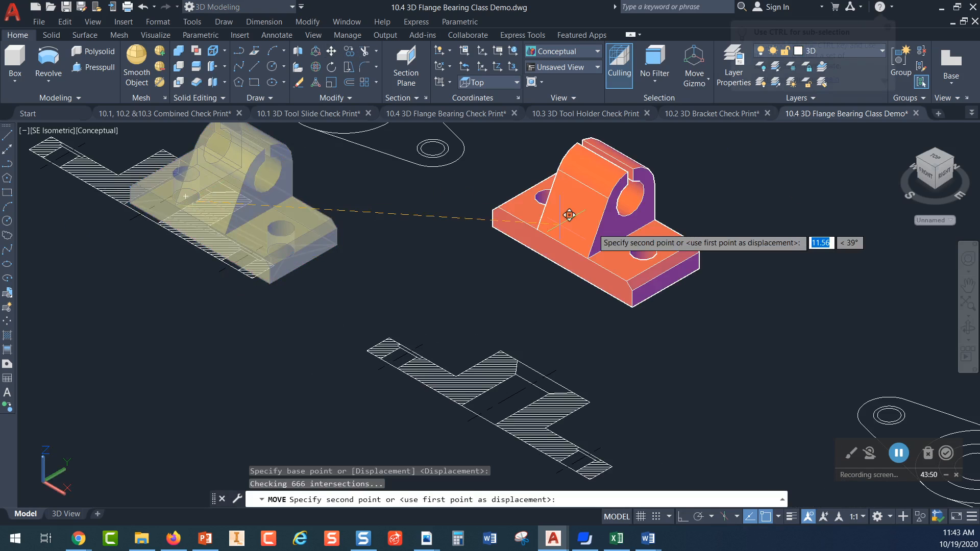
click(615, 217)
key(Escape)
scroll(619, 237, down, 5)
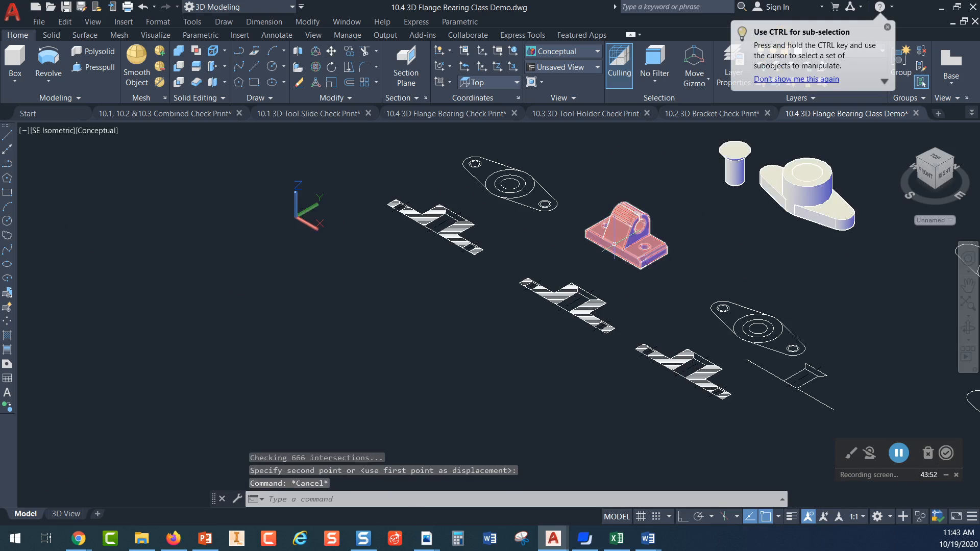
middle_drag(758, 224, 587, 256)
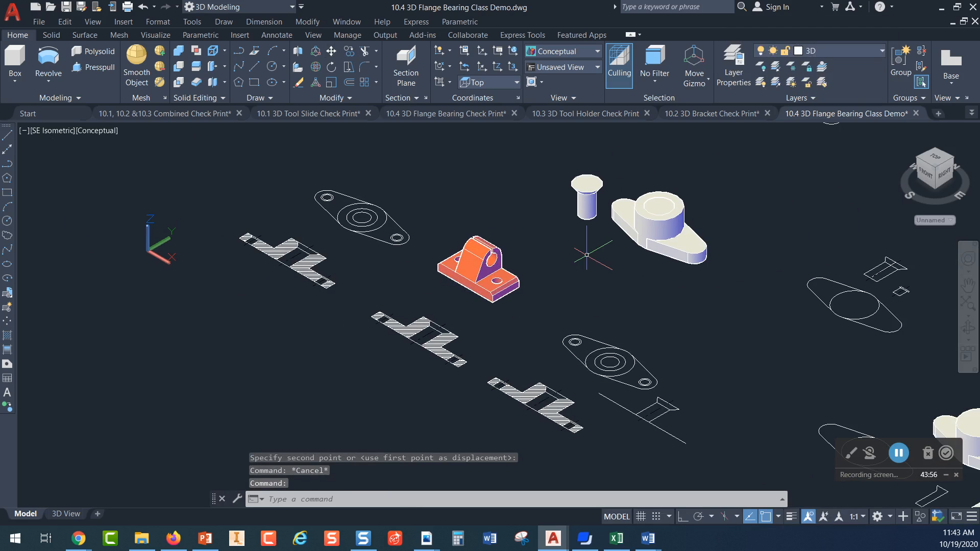
Check the flange bearing's 3D View layout and examine the three solids in the combined check print's model space.
click(66, 514)
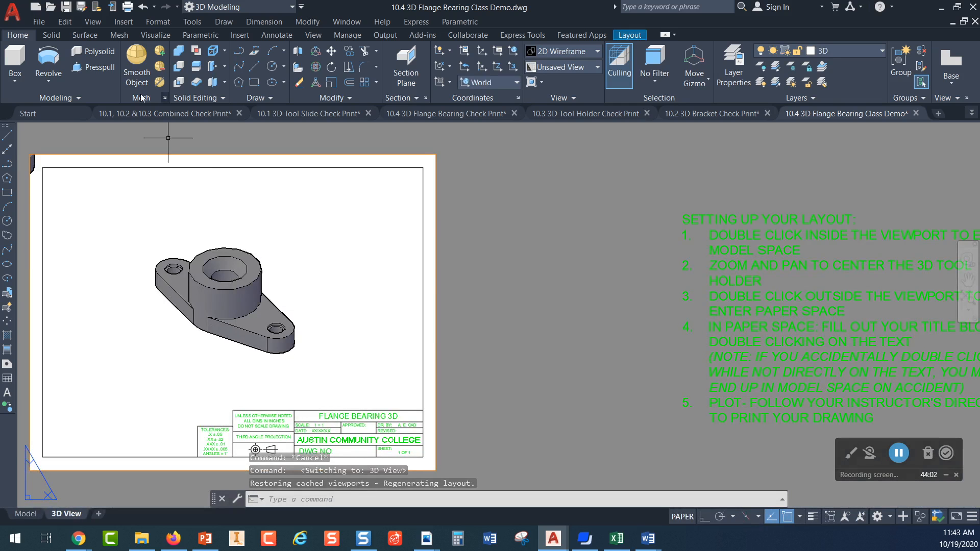
click(135, 114)
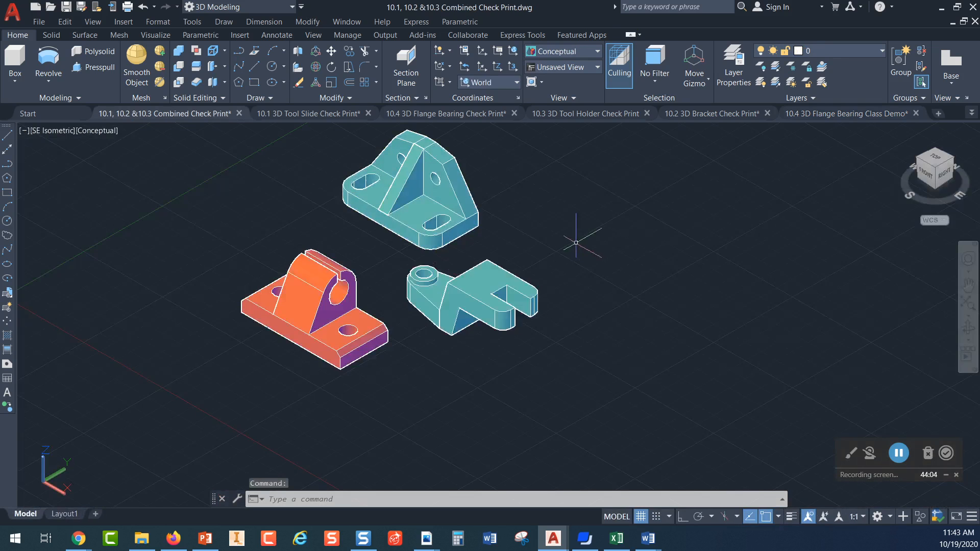
scroll(539, 235, up, 2)
scroll(536, 227, down, 3)
middle_drag(531, 219, 448, 259)
scroll(301, 284, up, 2)
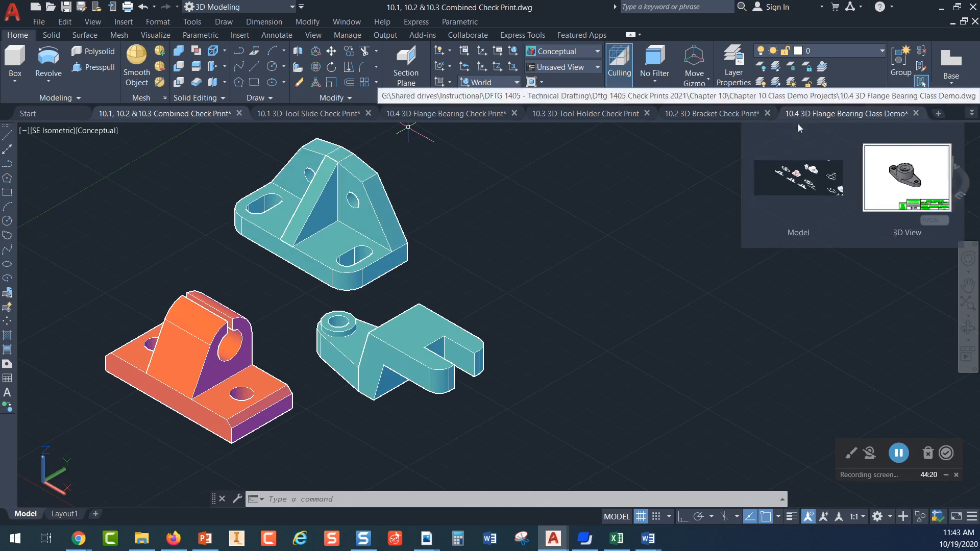
Review Layout1 of the combined check print and the 3D View layout of the 10.4 3D Flange Bearing Check Print.
click(64, 515)
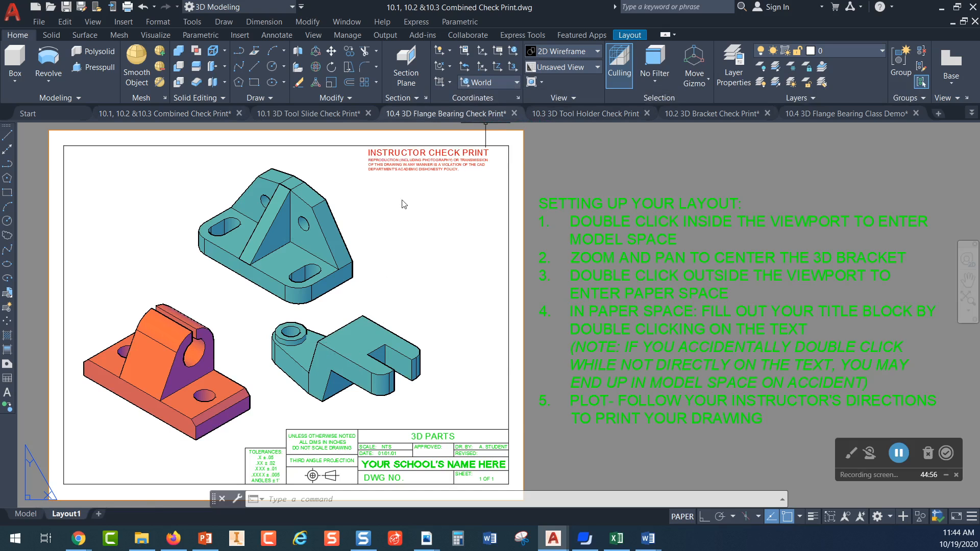
click(428, 113)
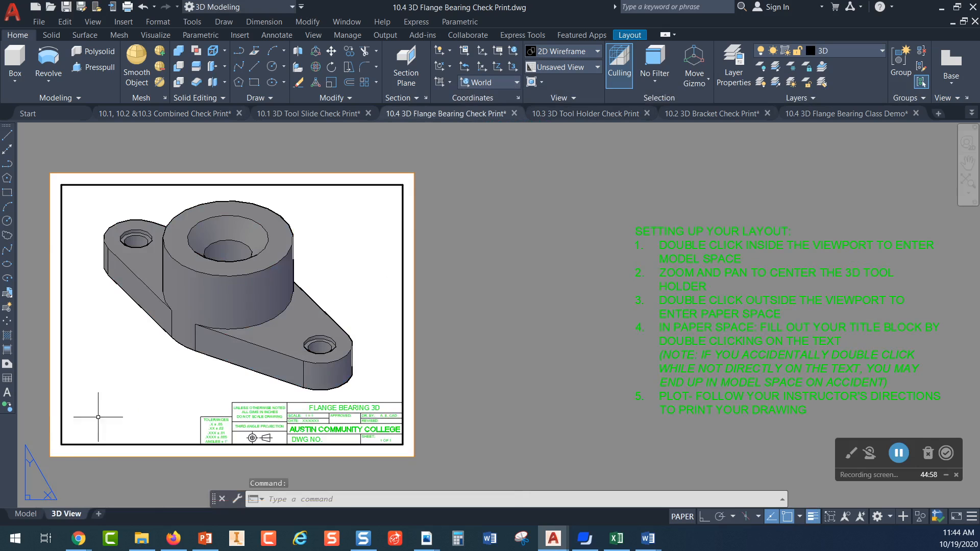